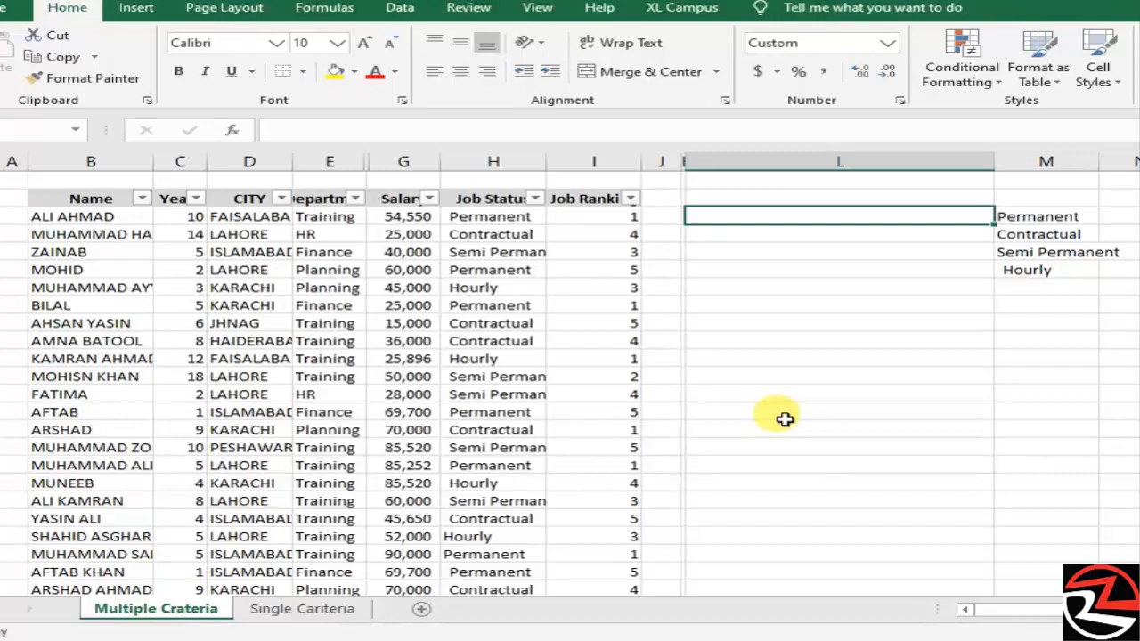
- Review the table's columns by moving across the first data row from Year to Job Ranking and back to L3
key(Left)
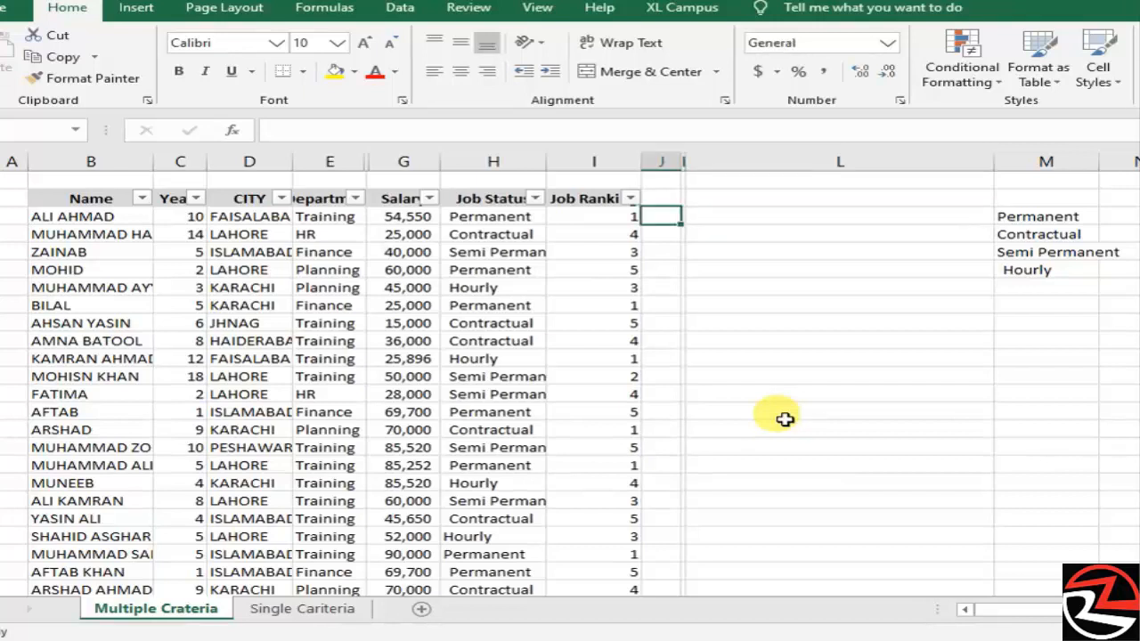
key(Right)
key(Left)
key(Left)
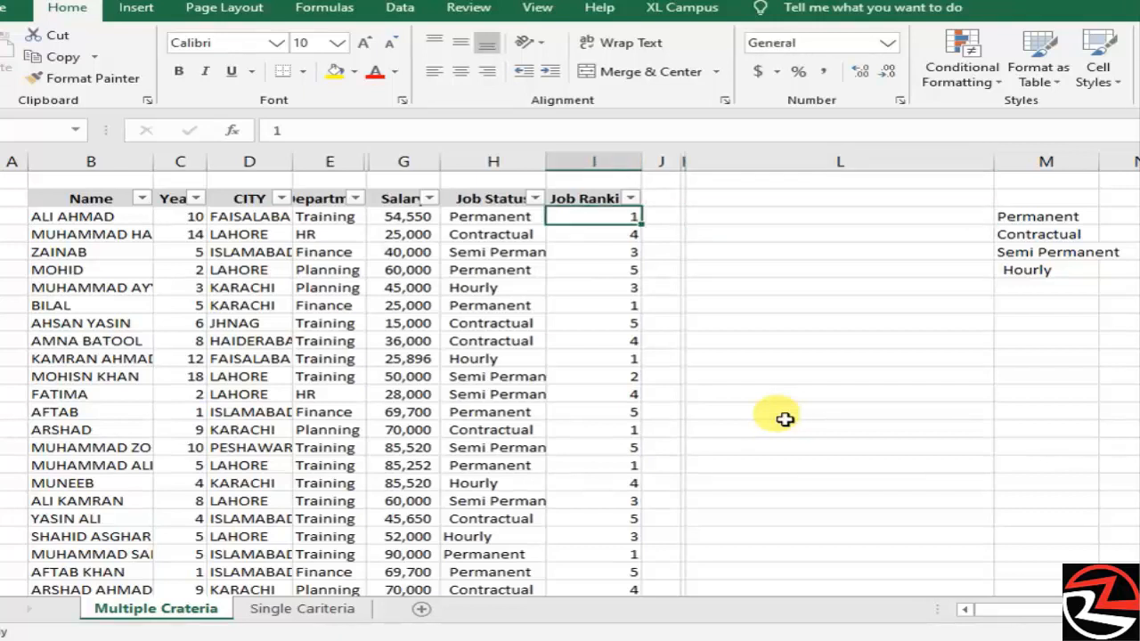
key(Left)
key(Left)
key(Left)
key(Left)
key(Left)
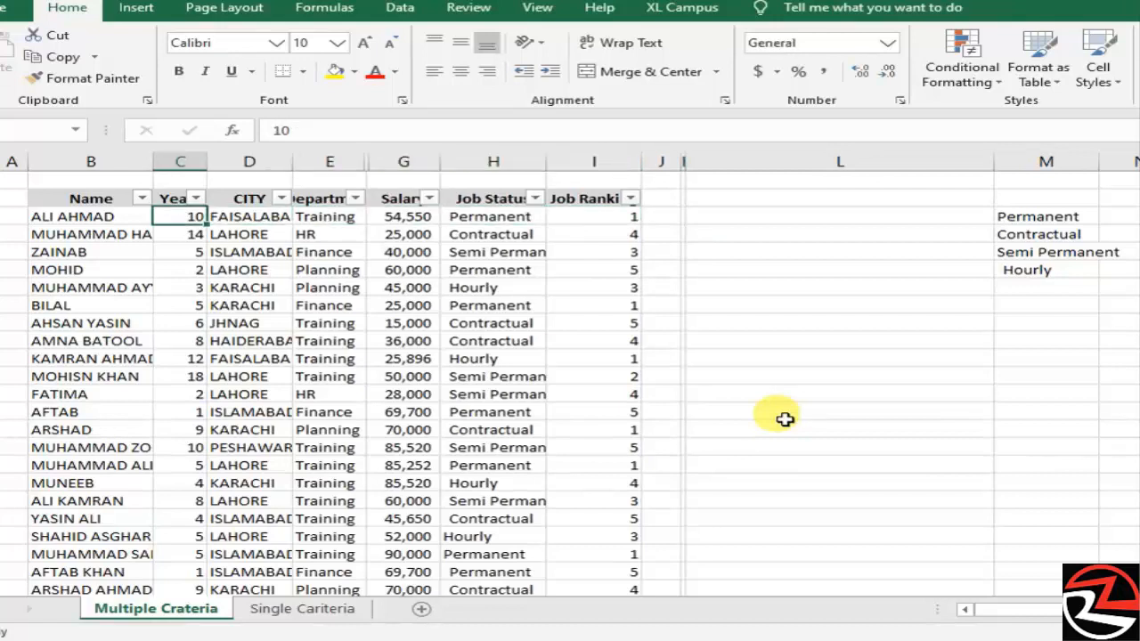
key(Right)
key(Right)
key(Right)
key(Right)
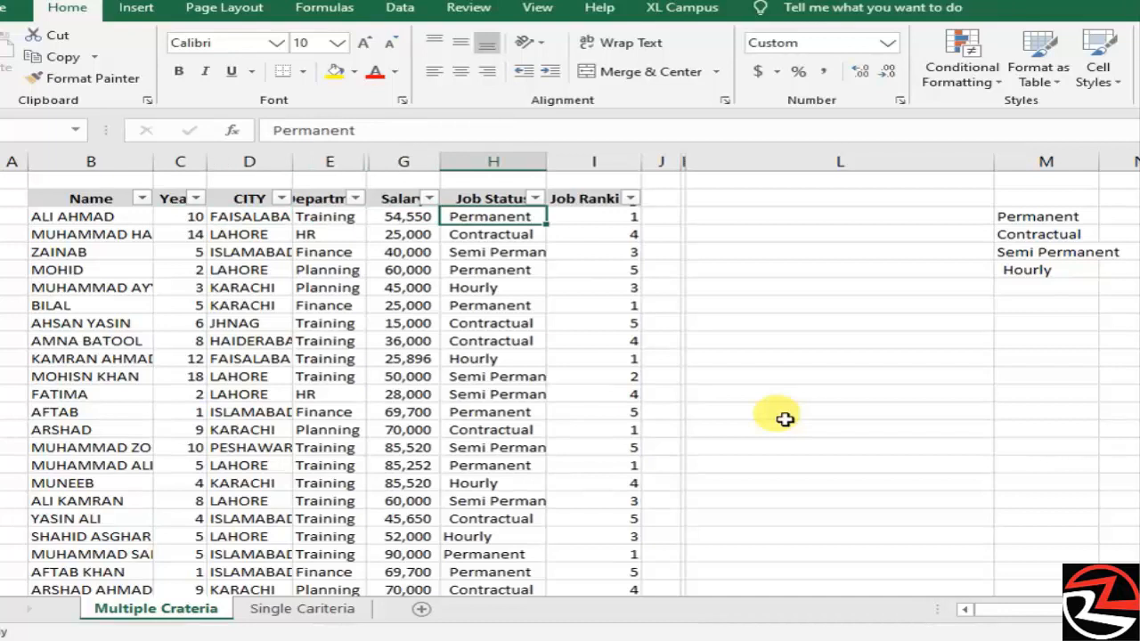
key(Right)
key(Right)
key(Right)
key(Right)
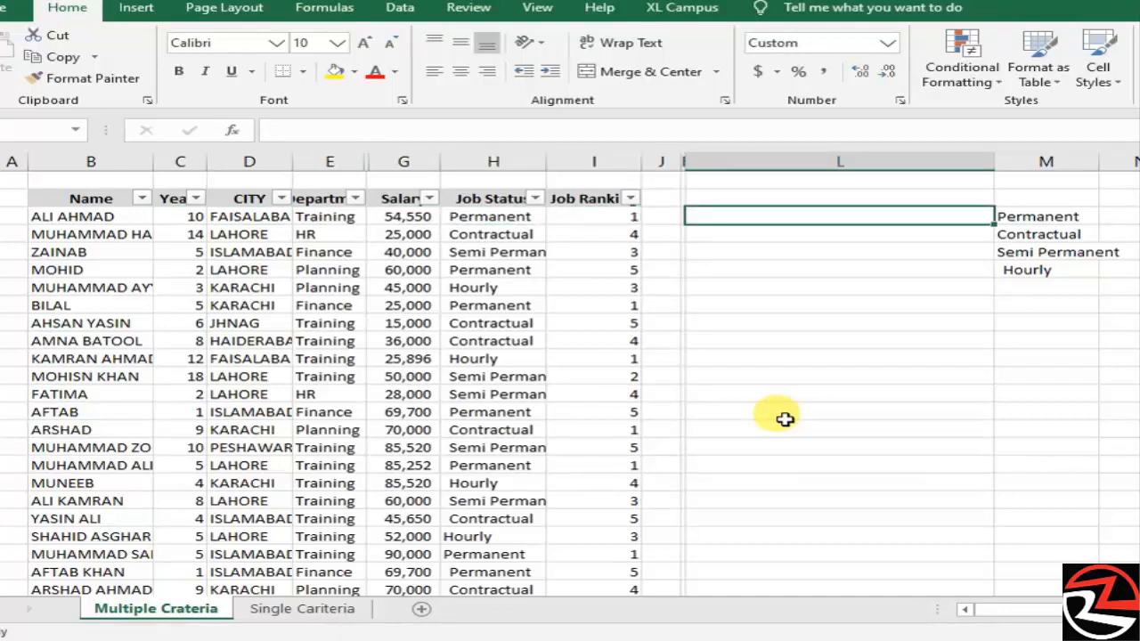
- Start a COUNTIFS formula in L3 with Job Status column H matching M3 and Job Ranking column I equal to 1
text(=)
key(Right)
key(BackSpace)
key(BackSpace)
text(count)
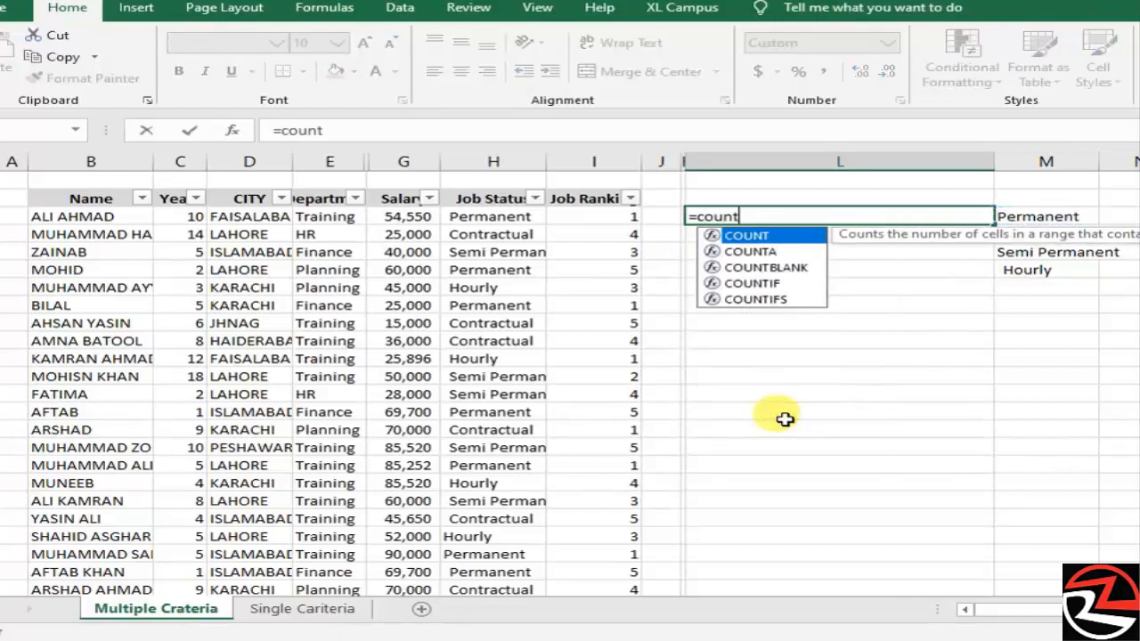
text(ifs)
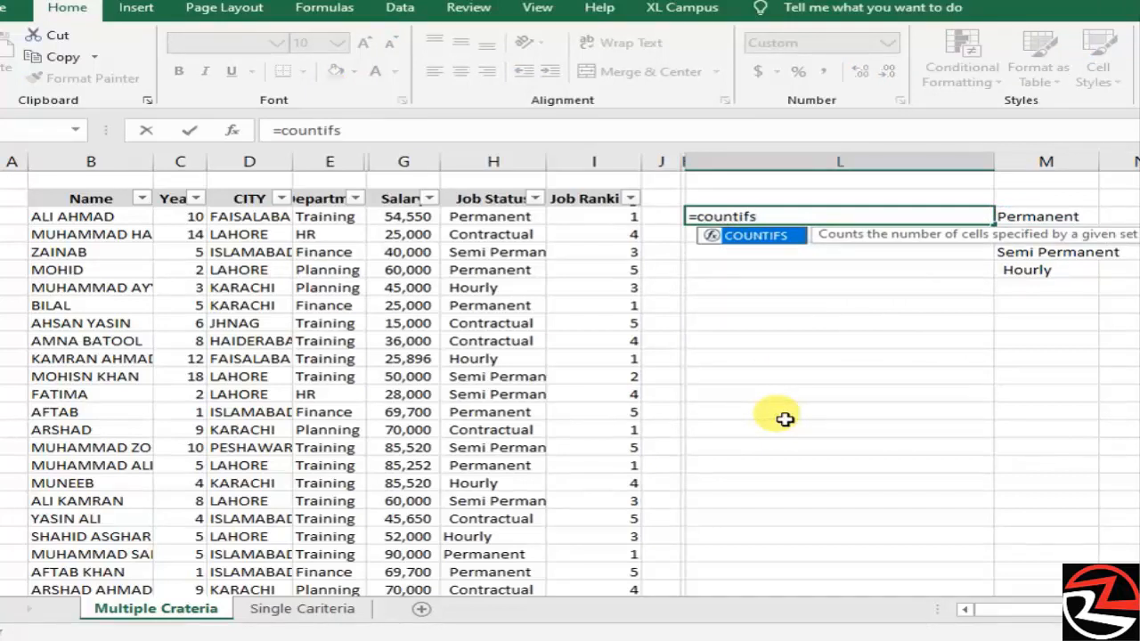
text(()
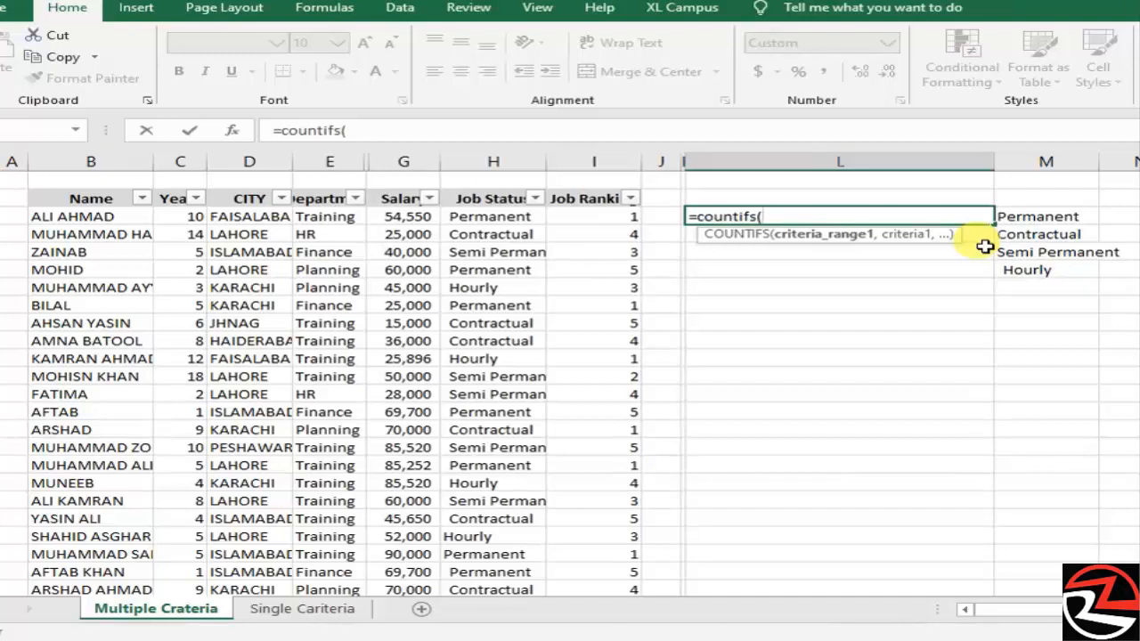
click(524, 158)
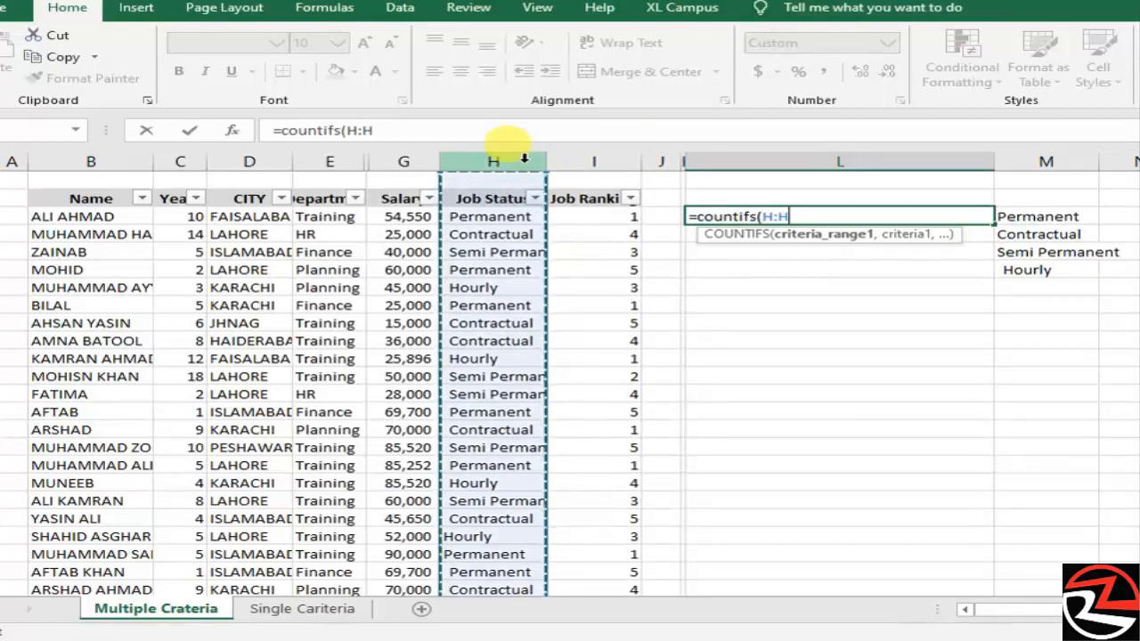
text(,)
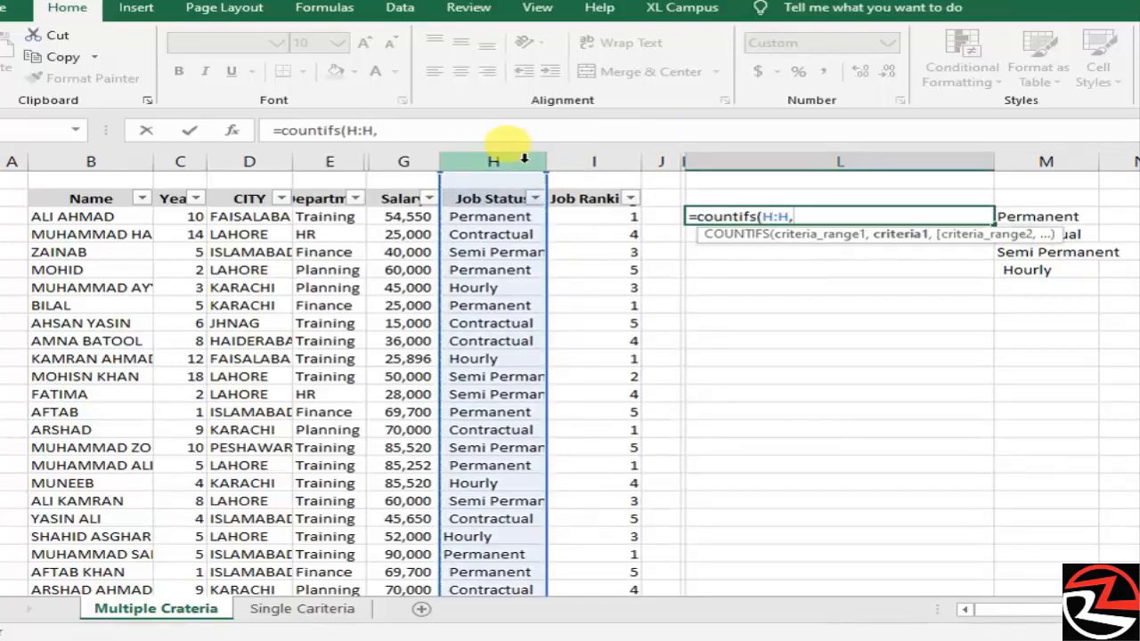
click(1007, 214)
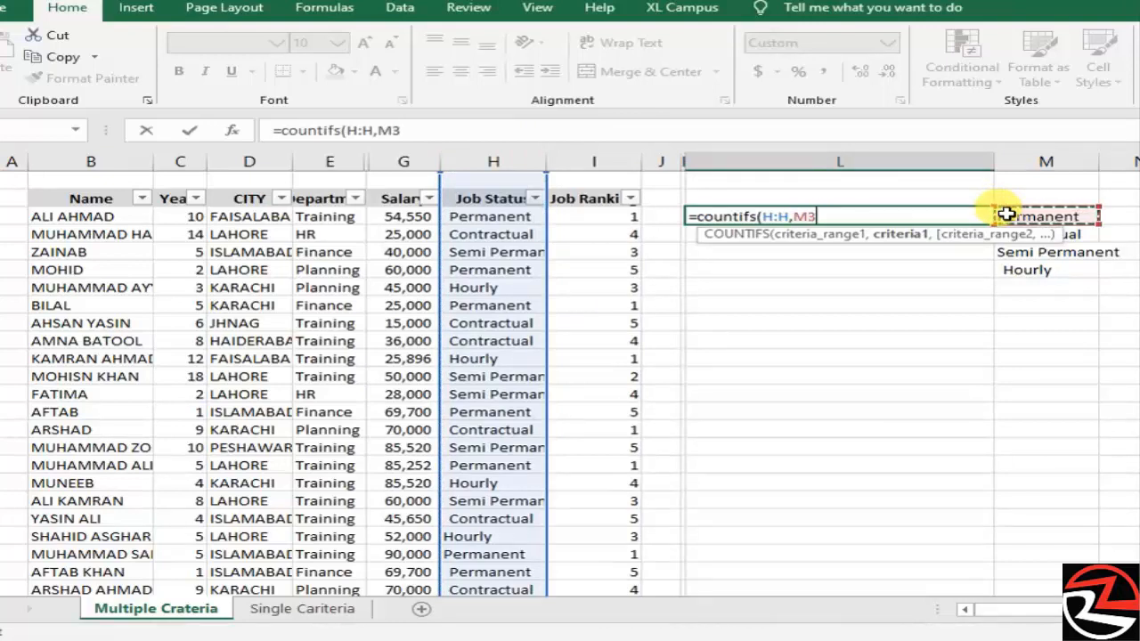
text(,)
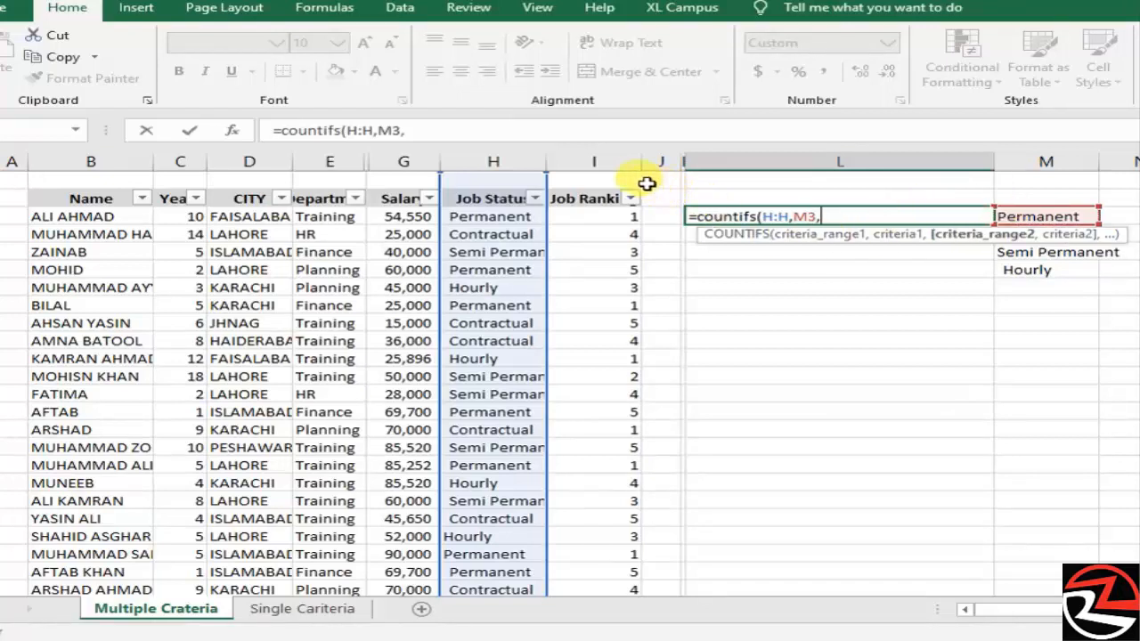
click(612, 158)
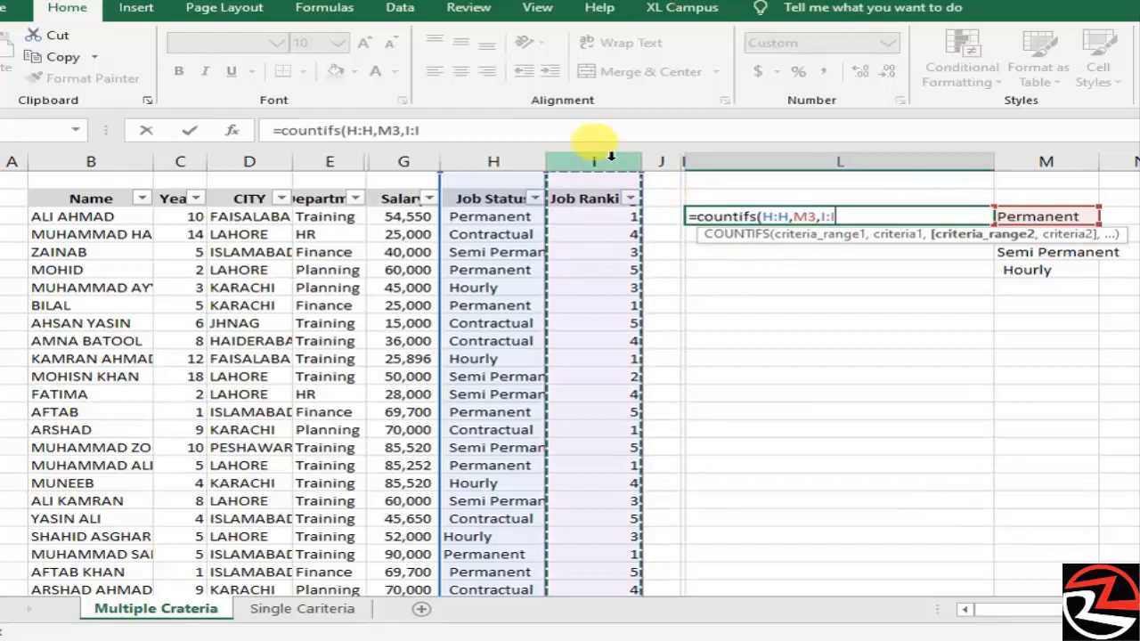
text(,)
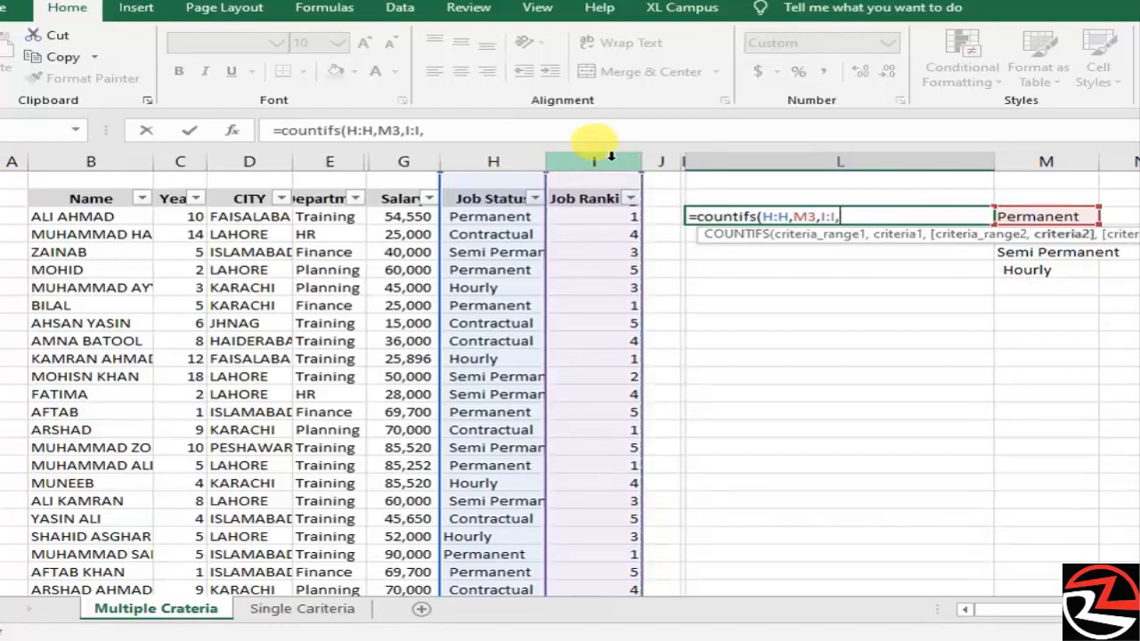
text(1,)
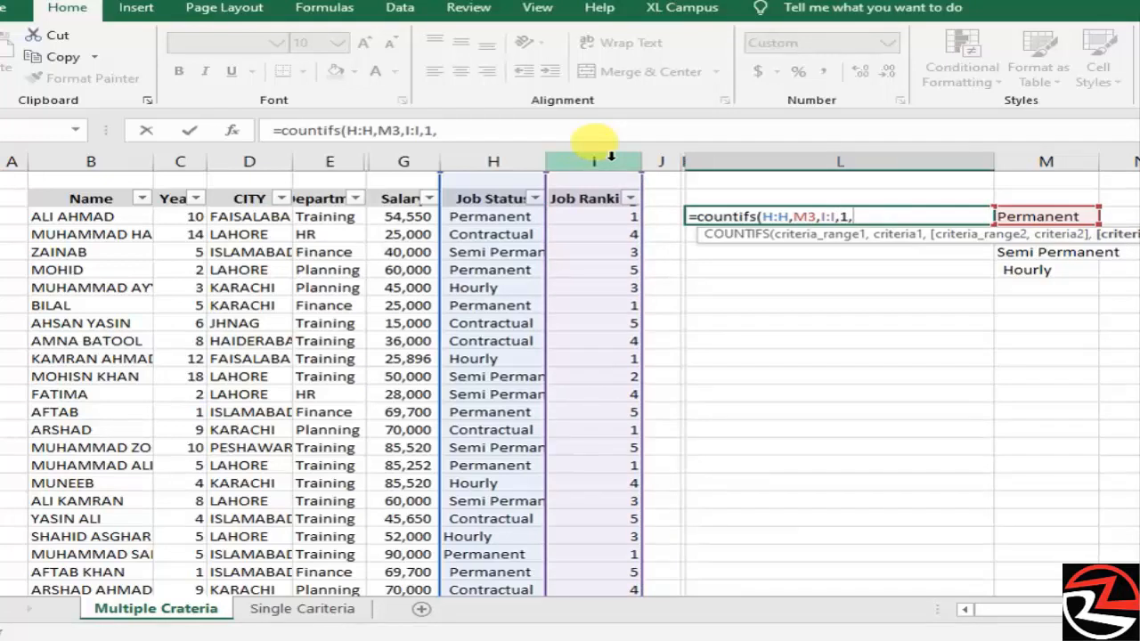
- Add the Year column C with criterion ">1" and enter the formula in place
click(191, 160)
text(,)
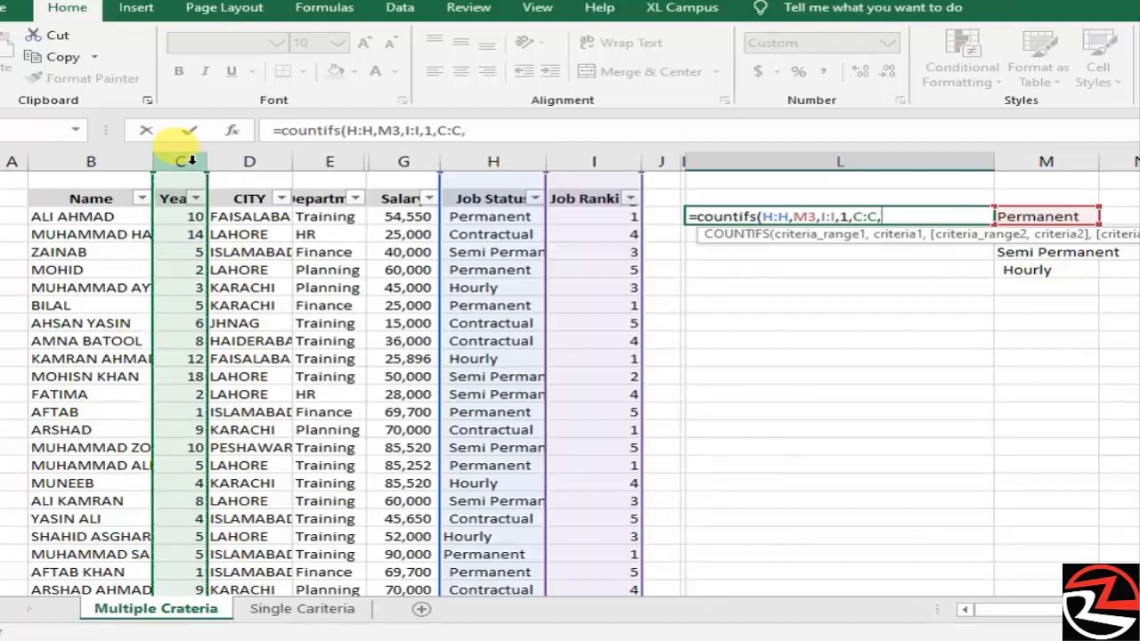
text(">1"))
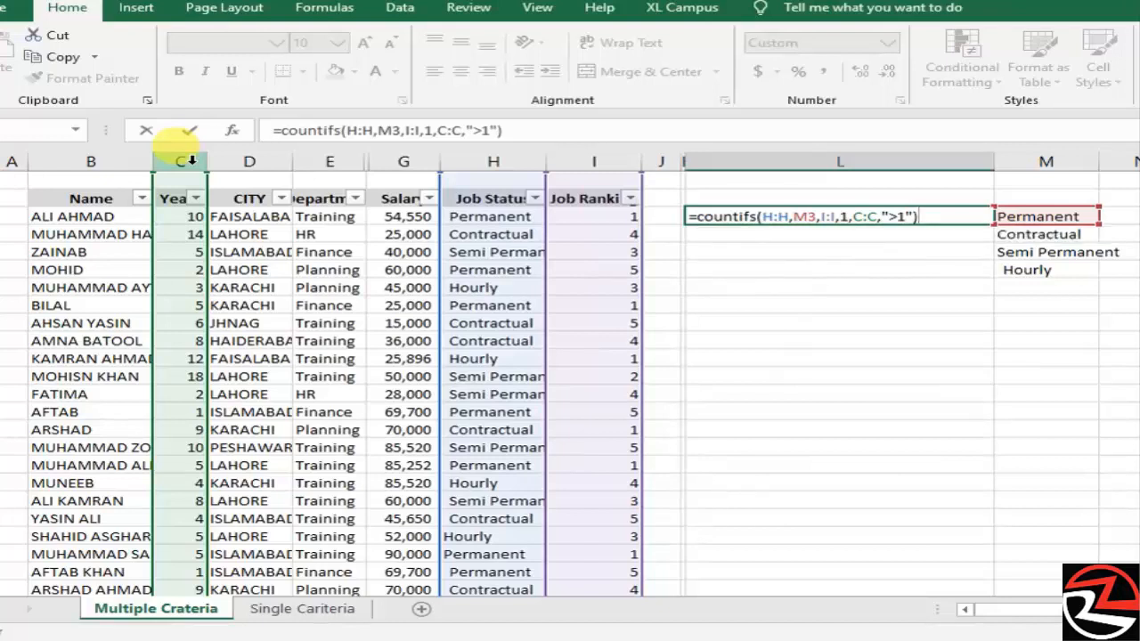
key(ctrl+Return)
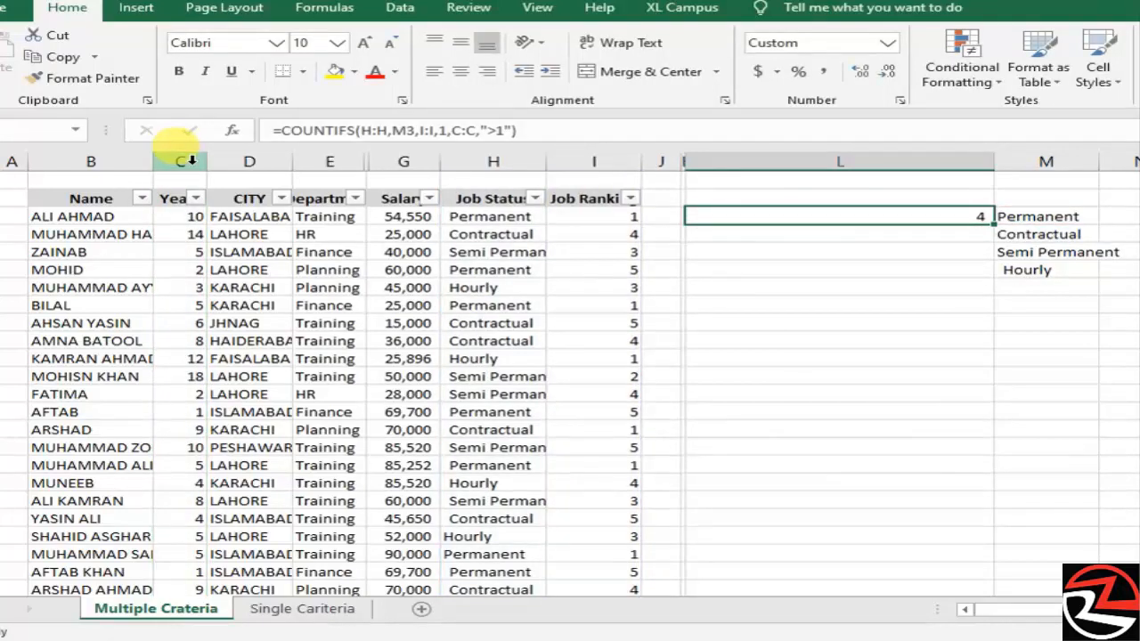
- Copy the COUNTIFS formula from L3 down to L4:L6 for the other job statuses
key(ctrl+c)
key(shift+Down)
key(shift+Down)
key(shift+Down)
key(shift+Down)
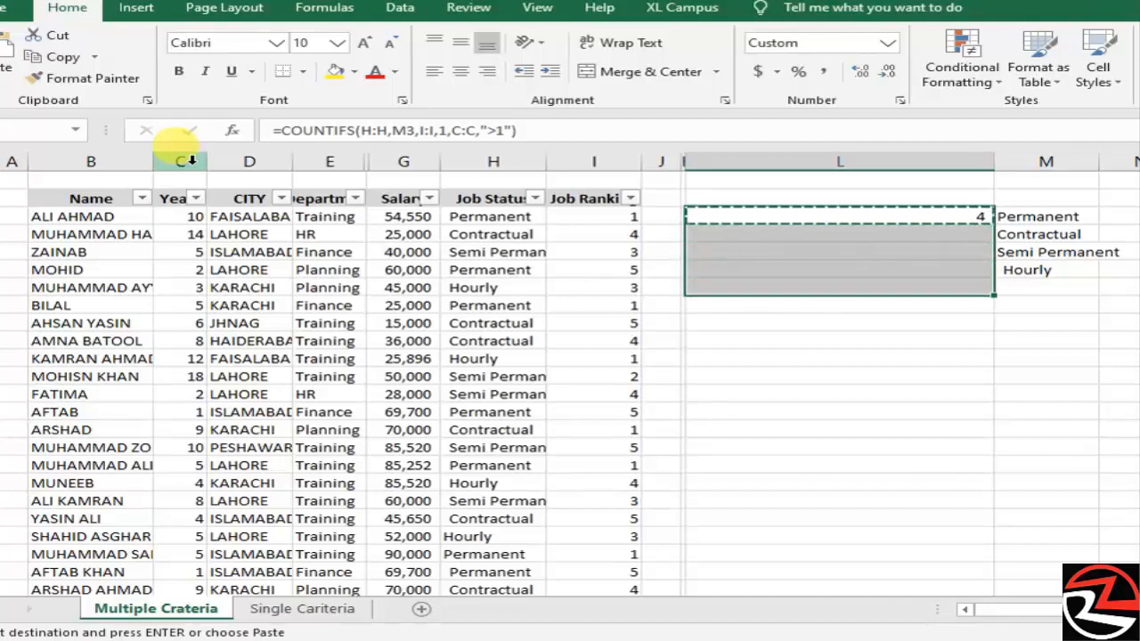
key(shift+Up)
key(ctrl+v)
key(Right)
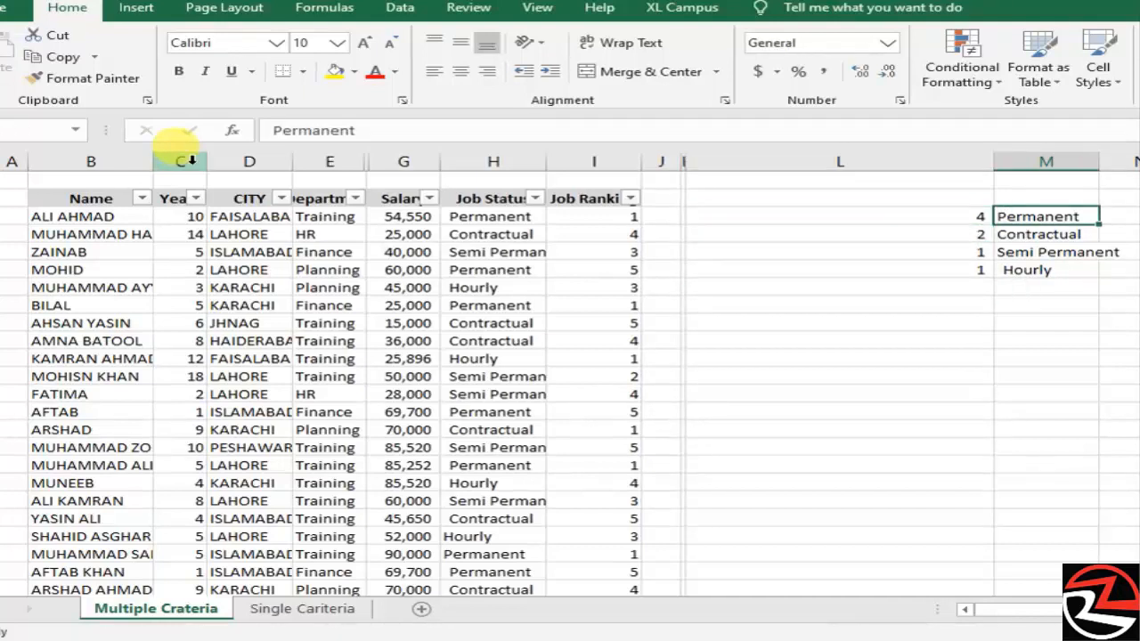
key(Left)
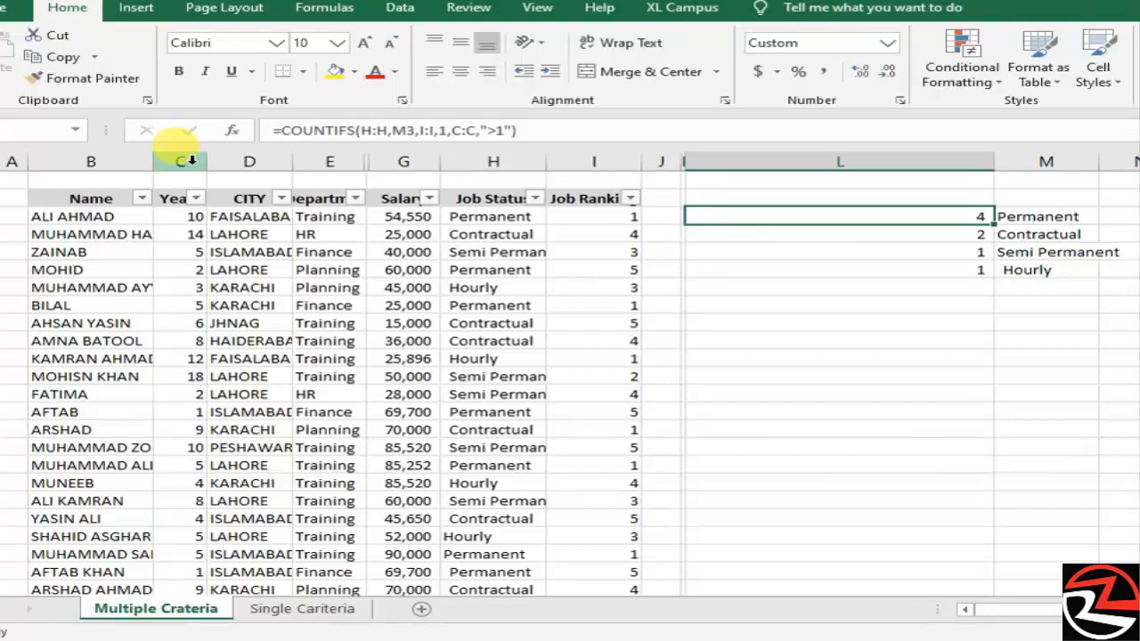
key(Down)
key(Down)
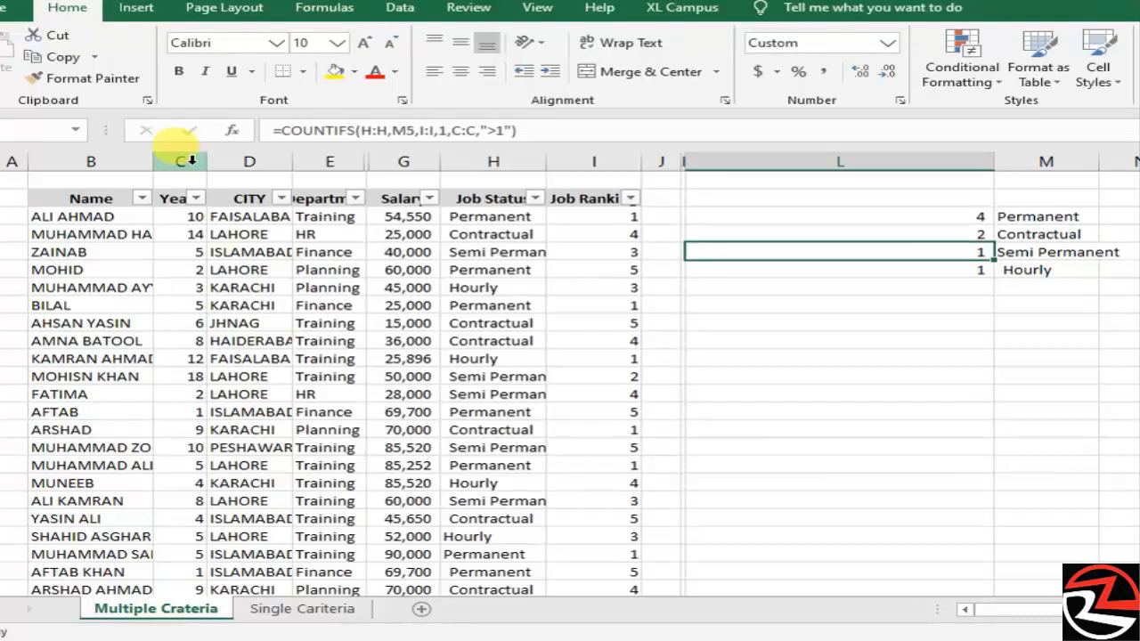
key(Up)
key(Up)
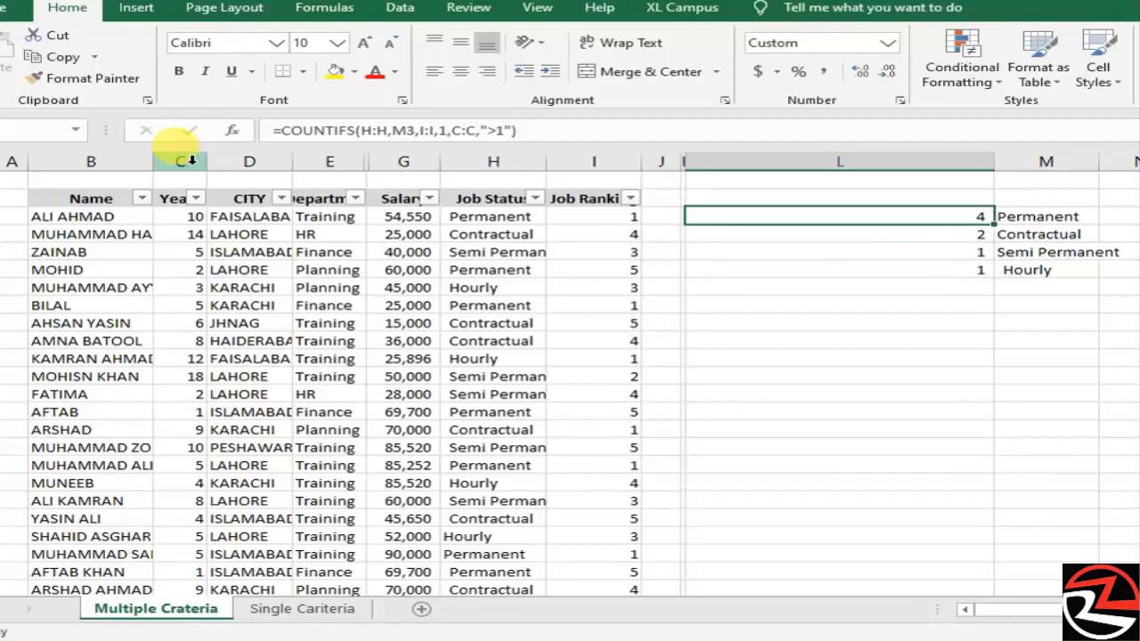
- Convert the L3 formula to SUMIFS, adding the Salary column G as the sum range
key(F2)
key(Left)
key(Left)
key(Left)
key(Left)
key(Left)
key(Left)
key(Left)
key(Left)
key(Left)
key(Left)
key(Left)
key(Left)
key(Left)
key(Left)
key(Left)
key(Left)
key(Left)
key(Left)
key(Left)
key(Left)
key(Left)
key(Left)
key(Left)
key(Left)
key(Left)
key(Left)
key(Left)
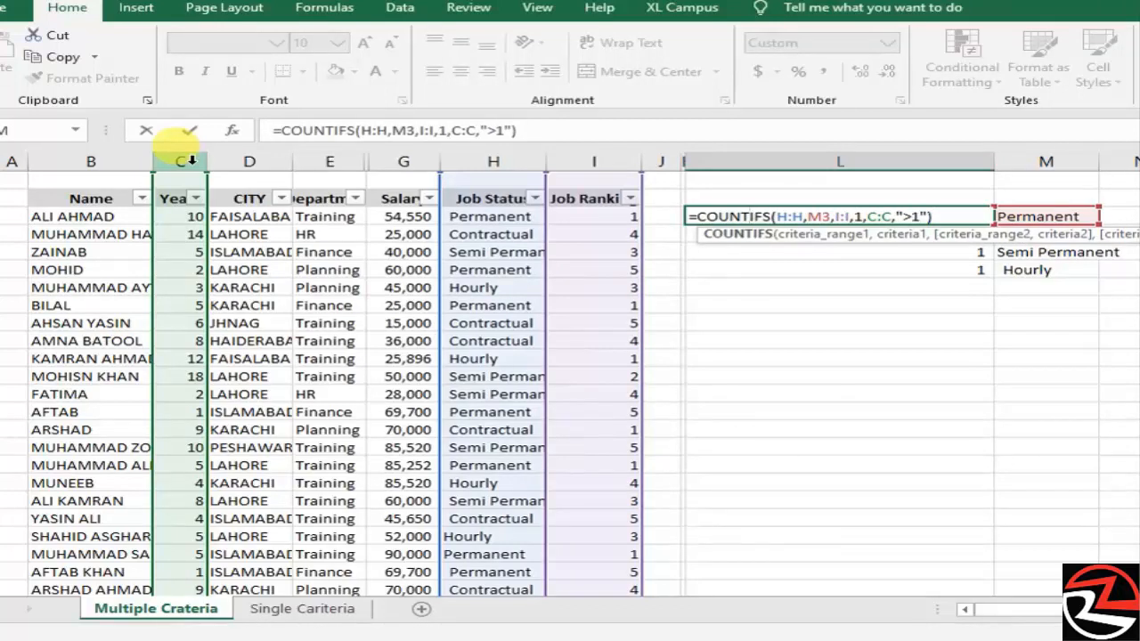
key(Left)
key(Right)
key(BackSpace)
key(BackSpace)
key(BackSpace)
key(BackSpace)
key(BackSpace)
text(sum)
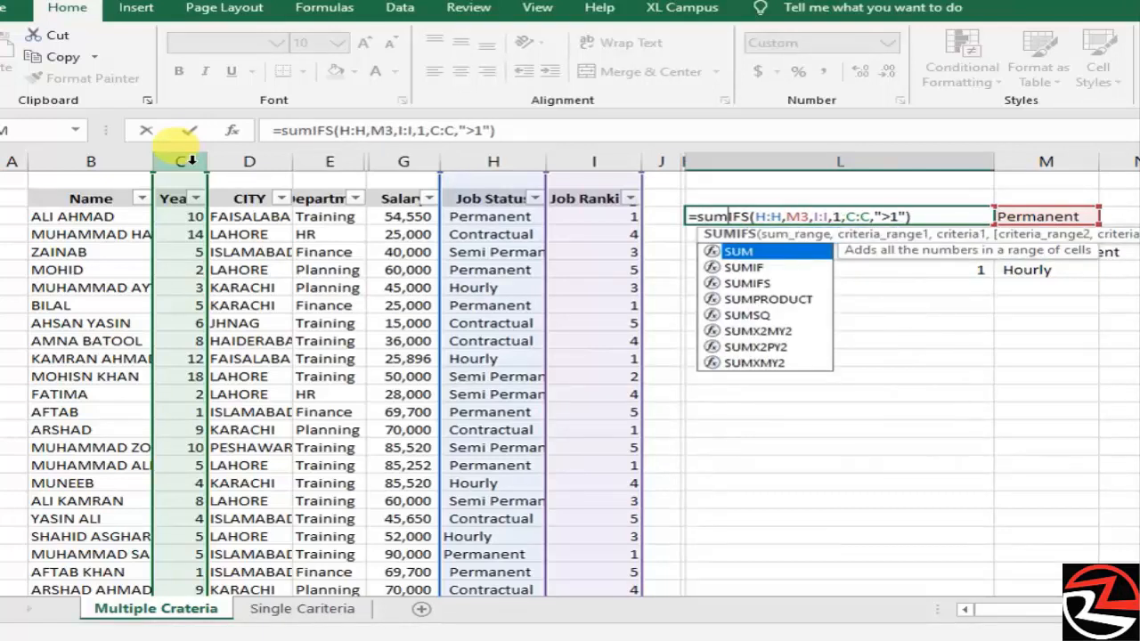
key(End)
key(Right)
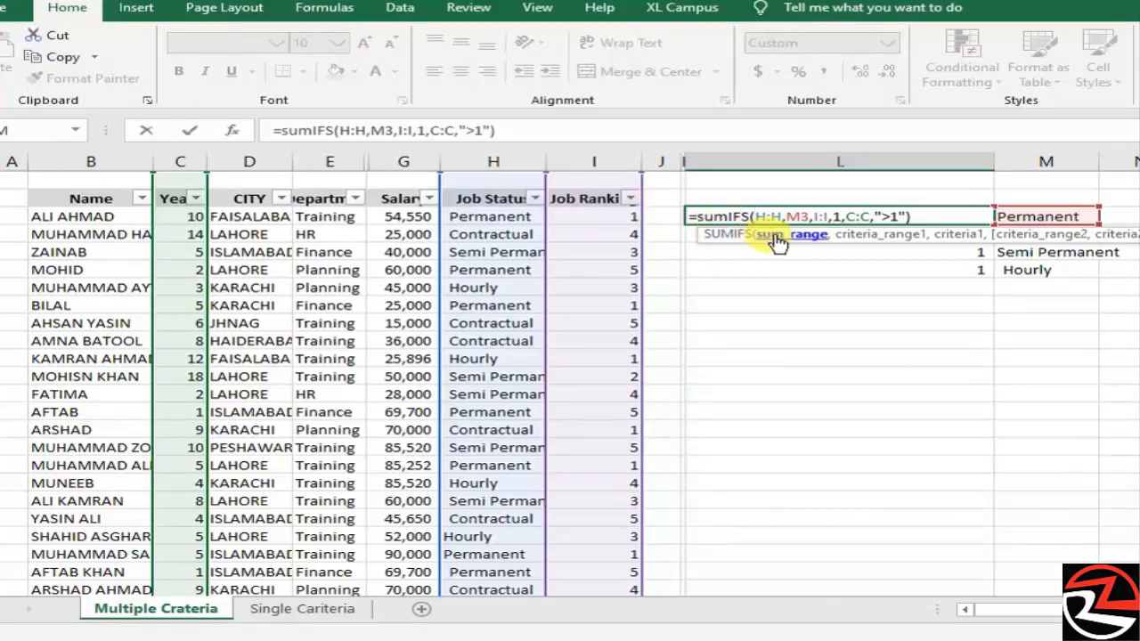
click(404, 159)
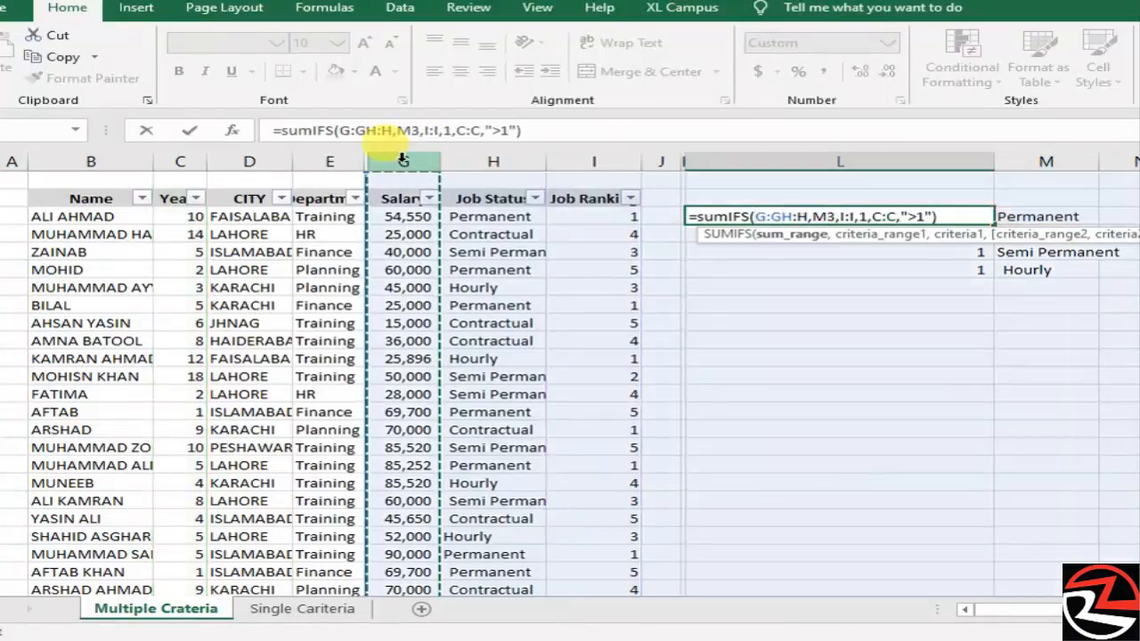
text(,)
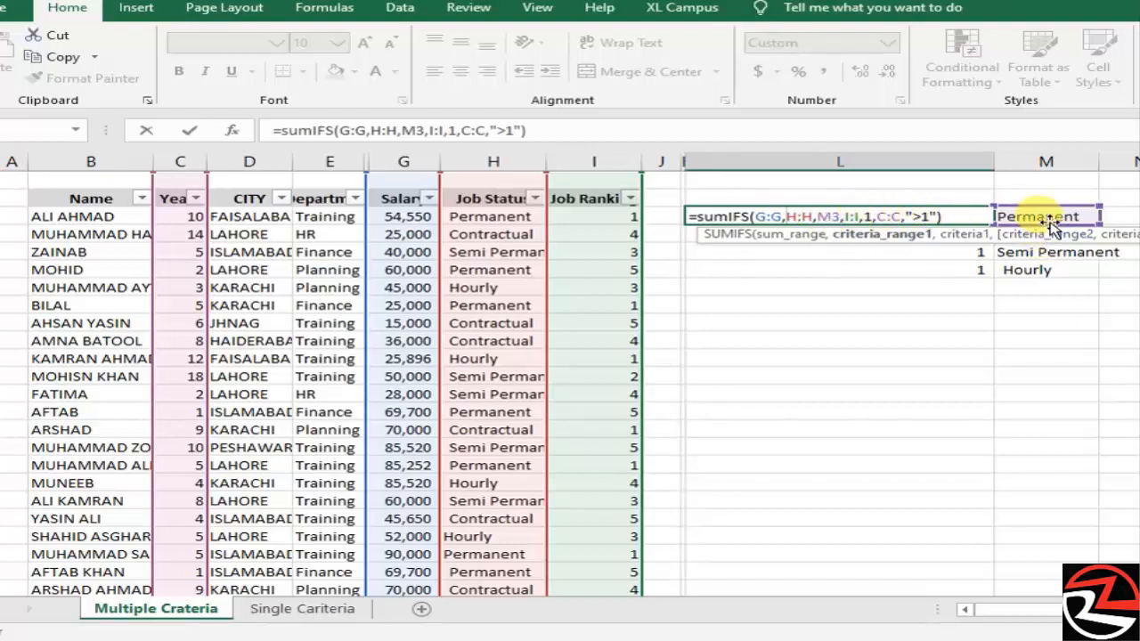
key(Return)
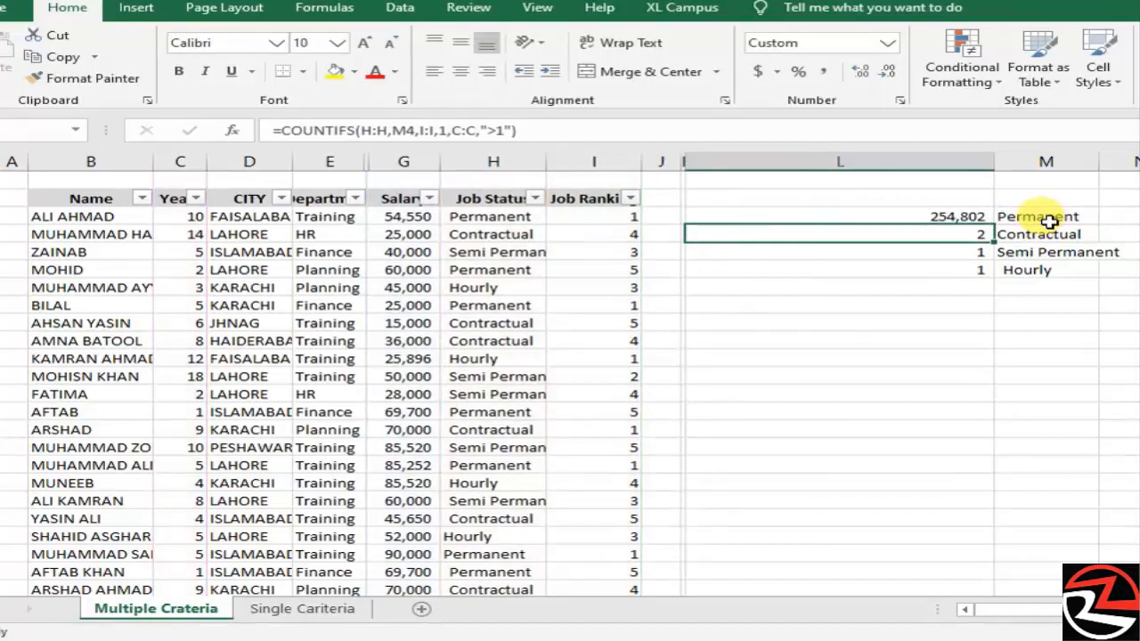
- Copy the SUMIFS formula from L3 down to L4:L6
key(Up)
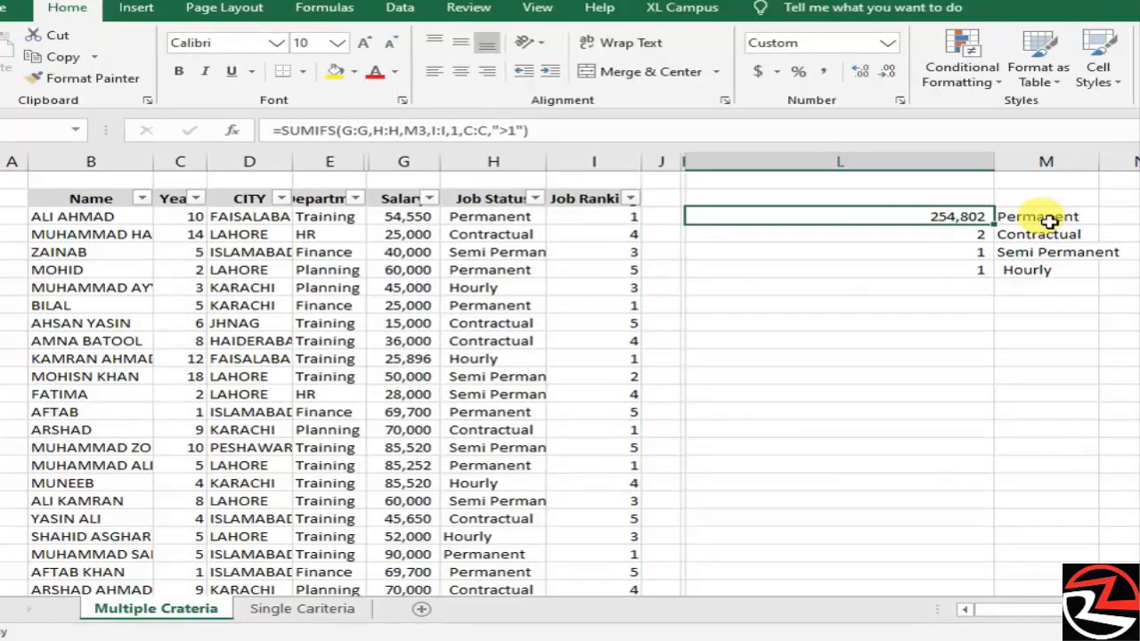
key(ctrl+c)
key(shift+Down)
key(shift+Down)
key(shift+Down)
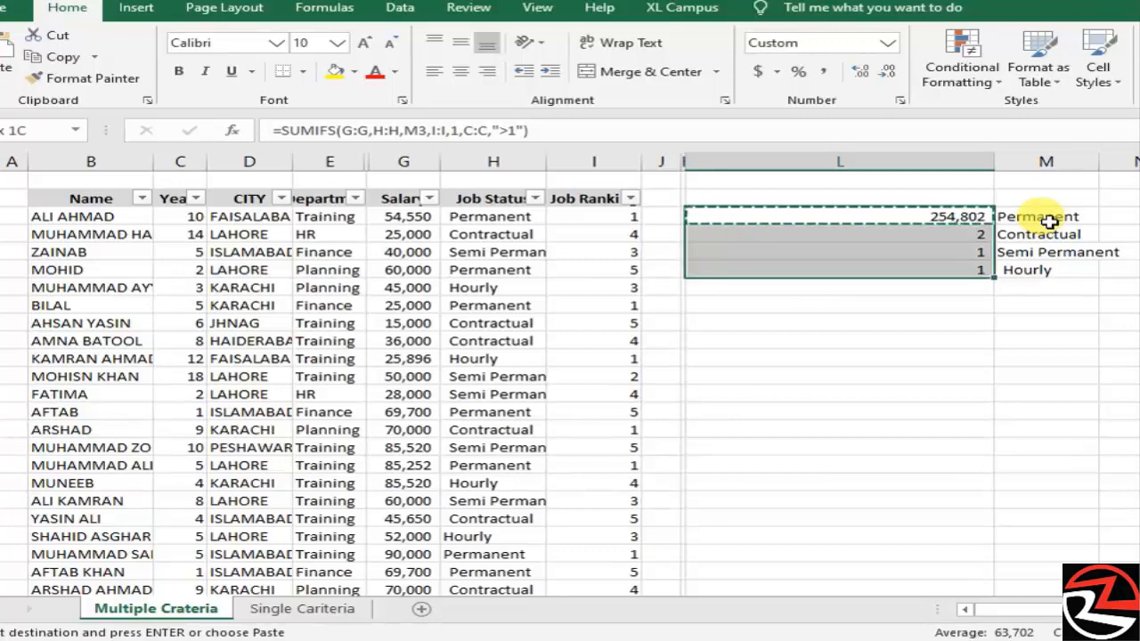
key(ctrl+v)
key(Left)
key(Right)
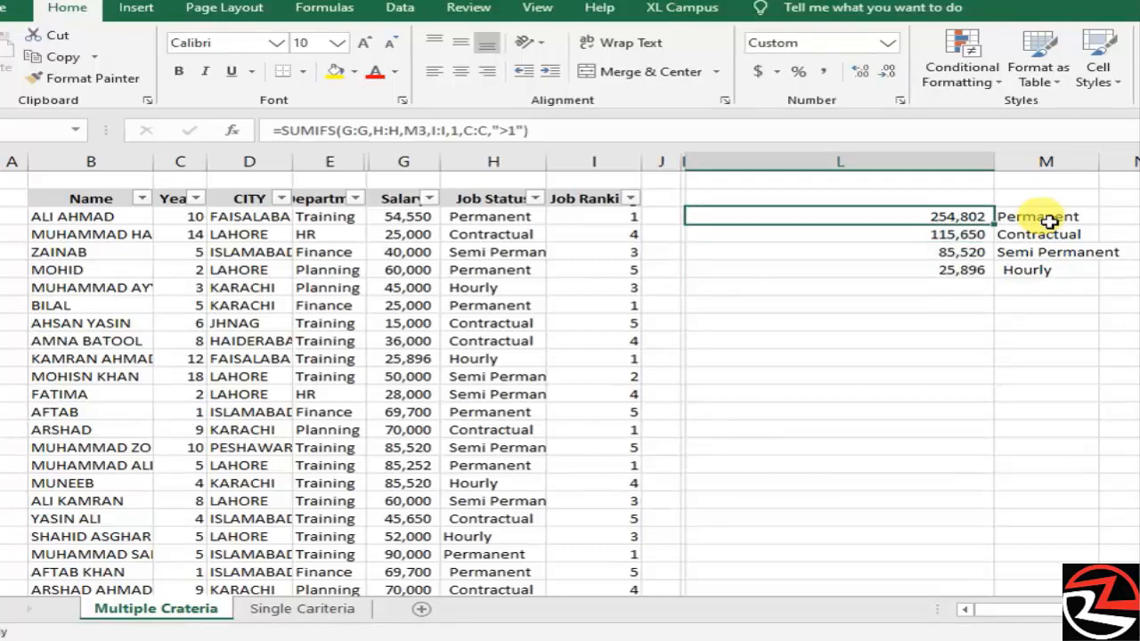
key(F2)
key(Escape)
key(F2)
key(Escape)
key(Left)
key(Right)
click(962, 236)
key(Down)
key(Up)
key(Up)
- Convert the L3 formula from SUMIFS to AVERAGEIFS, keeping the same ranges and criteria
key(F2)
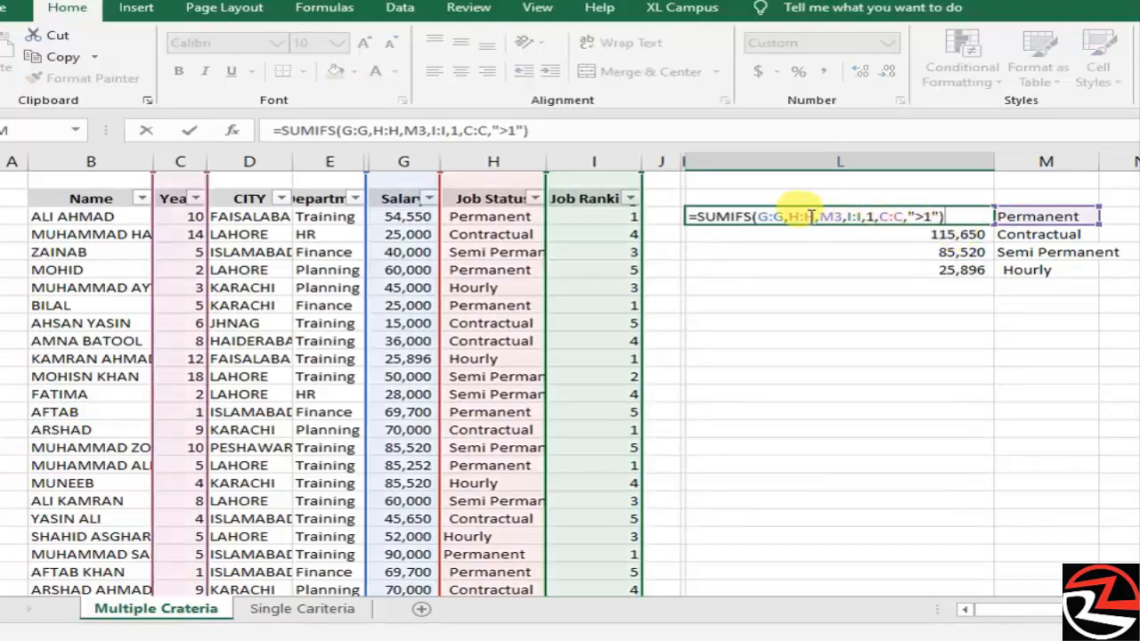
click(729, 216)
key(BackSpace)
key(BackSpace)
key(BackSpace)
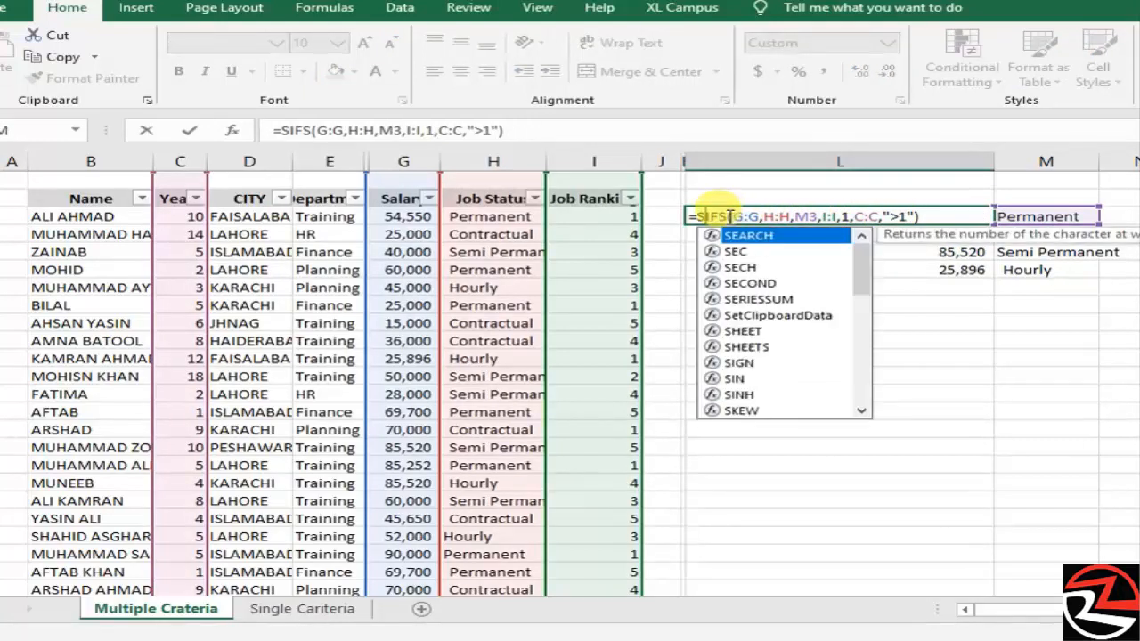
text(average)
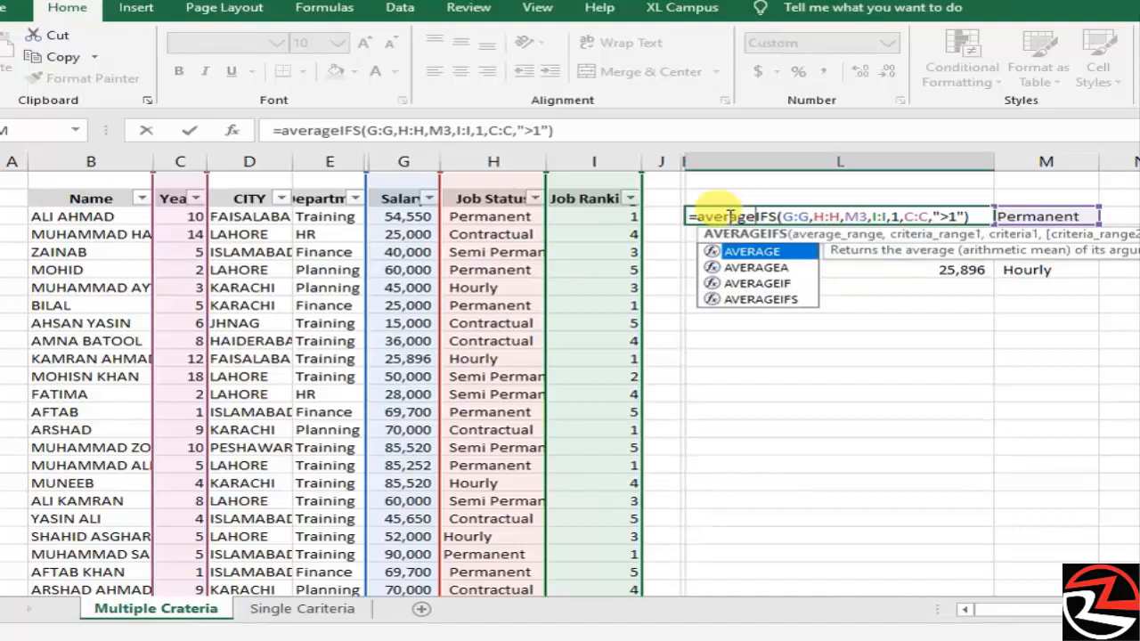
key(Right)
key(Right)
key(Right)
key(Right)
key(Right)
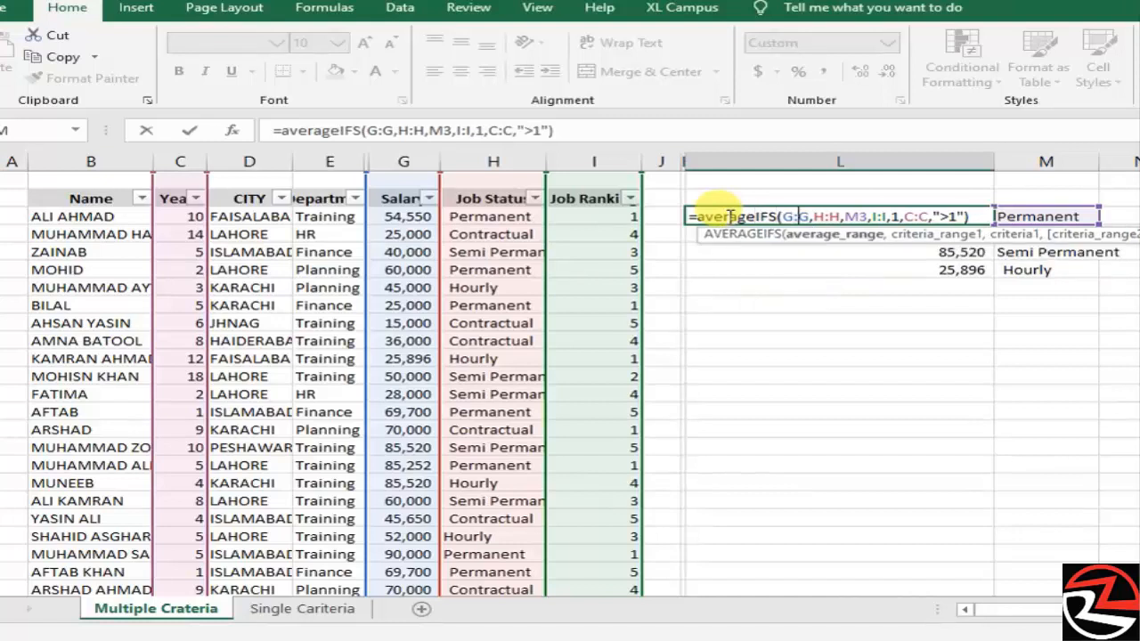
key(Right)
key(Right)
key(Right)
key(Right)
key(Right)
key(Left)
key(Left)
key(Left)
key(Left)
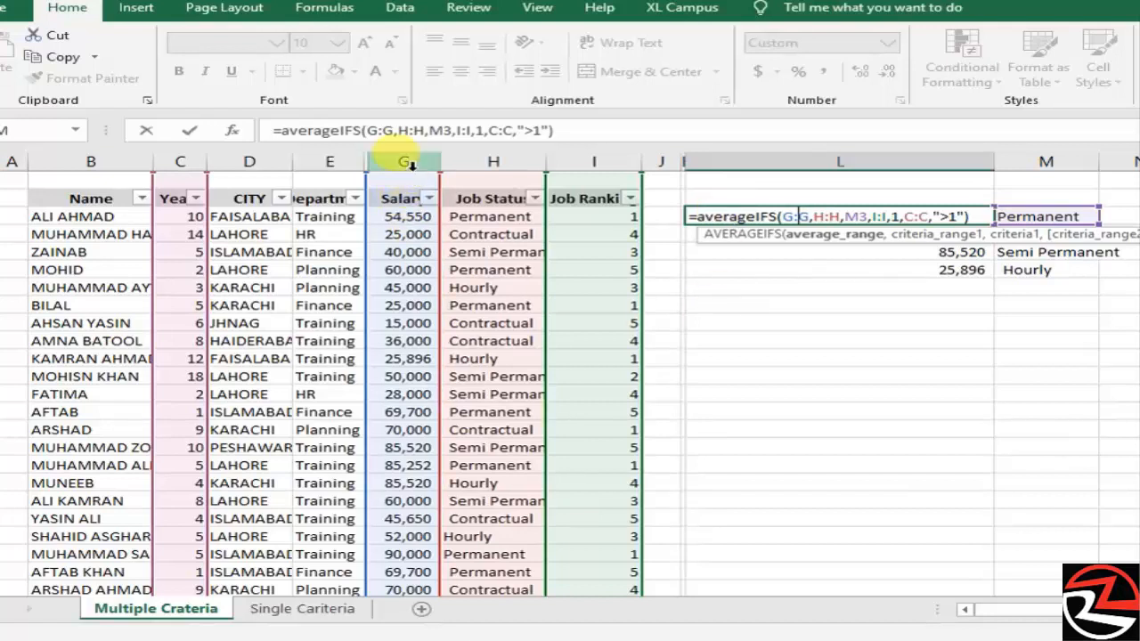
key(Return)
- Copy the AVERAGEIFS formula from L3 down to L4:L6 for the other job statuses
key(Up)
key(ctrl+c)
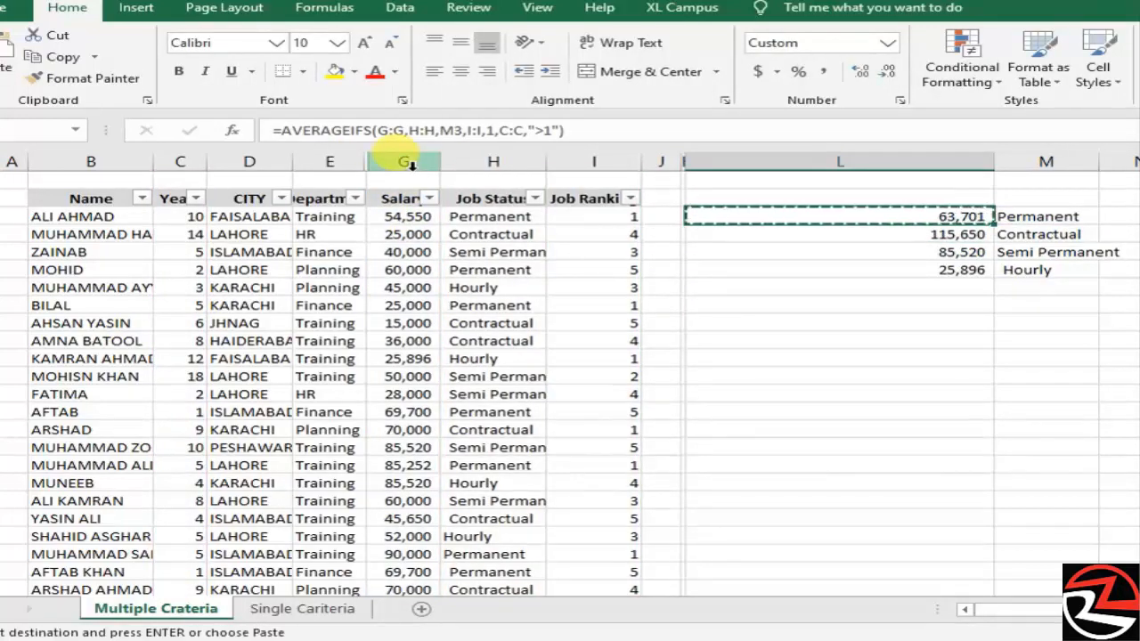
key(shift+Down)
key(shift+Down)
key(shift+Down)
key(ctrl+v)
key(Up)
key(Down)
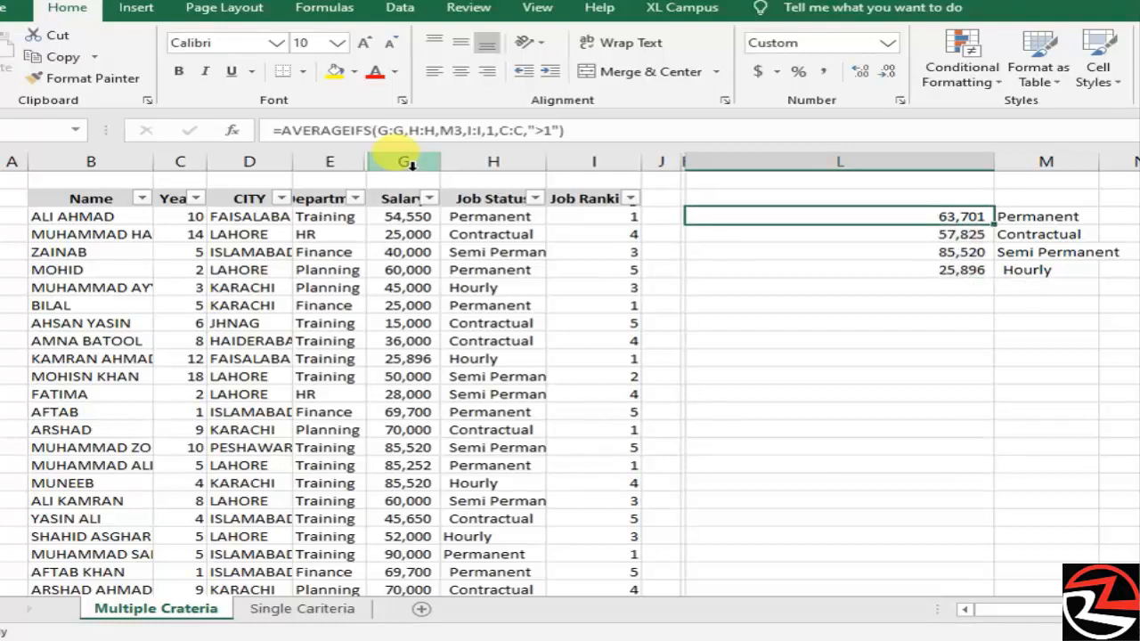
- Review the AVERAGEIFS formulas in L3:L6, opening the L4 formula to check its criteria references
key(Down)
key(Down)
key(Down)
key(Up)
key(Up)
key(Up)
key(Down)
key(Down)
key(Up)
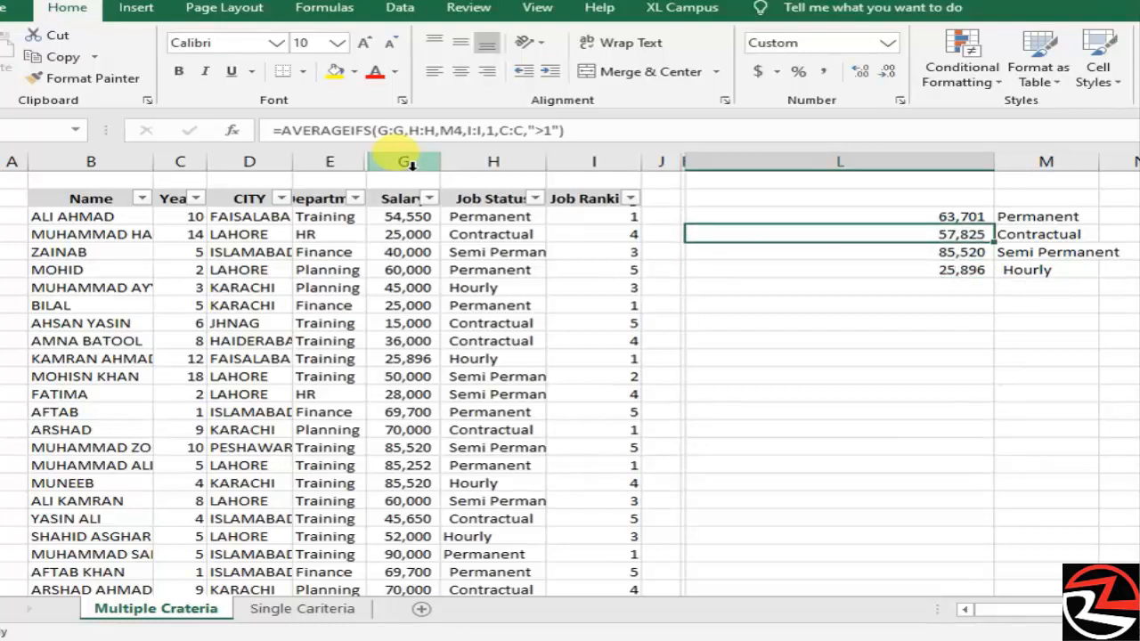
key(F2)
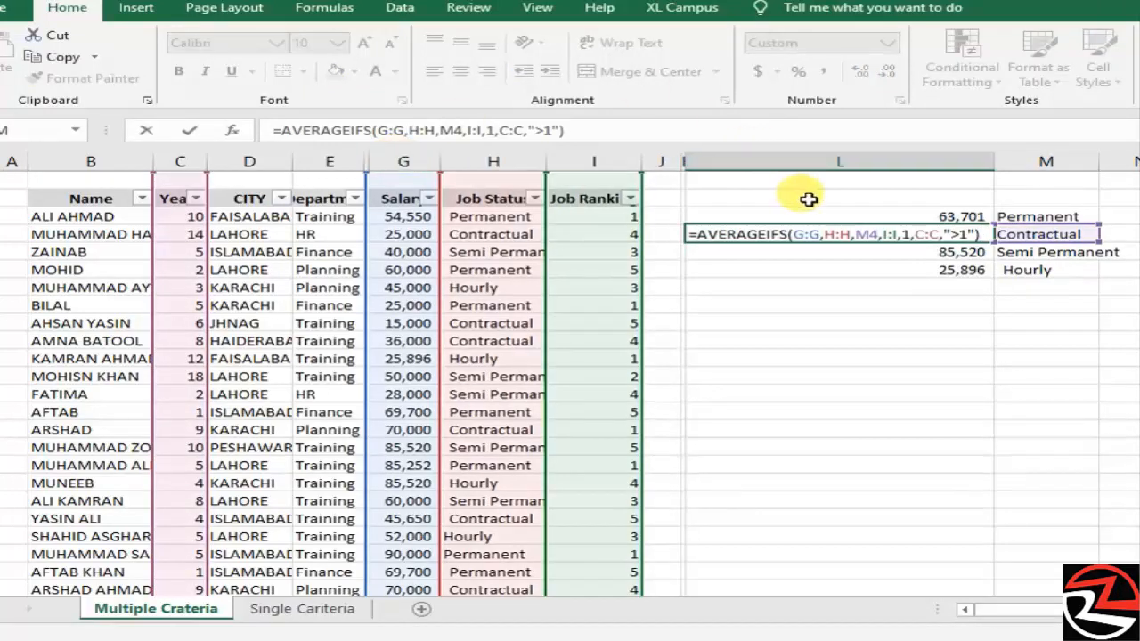
key(Return)
click(905, 235)
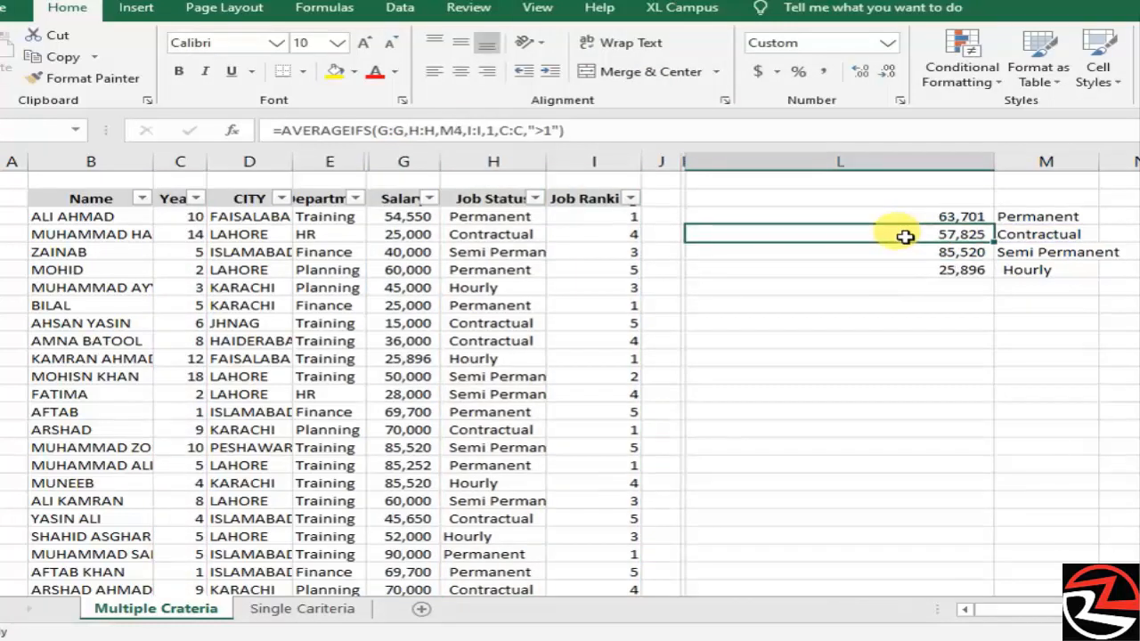
key(Up)
key(Down)
key(Down)
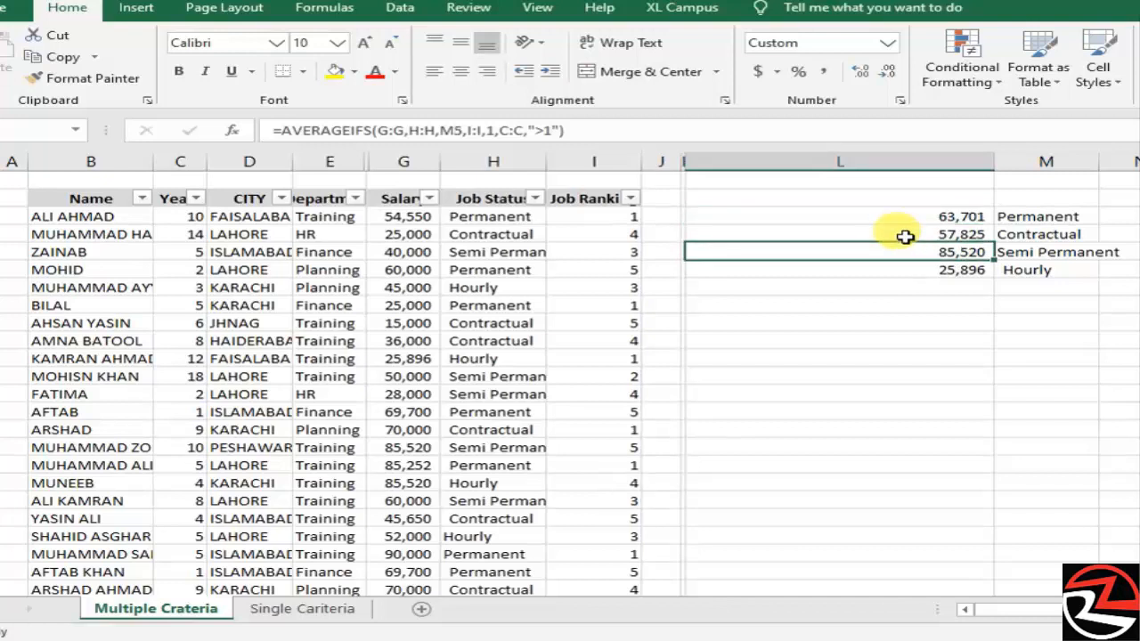
key(Down)
key(Up)
key(Up)
key(Up)
- Edit the L3 formula to change its function from AVERAGEIFS to SUMIFS
key(F2)
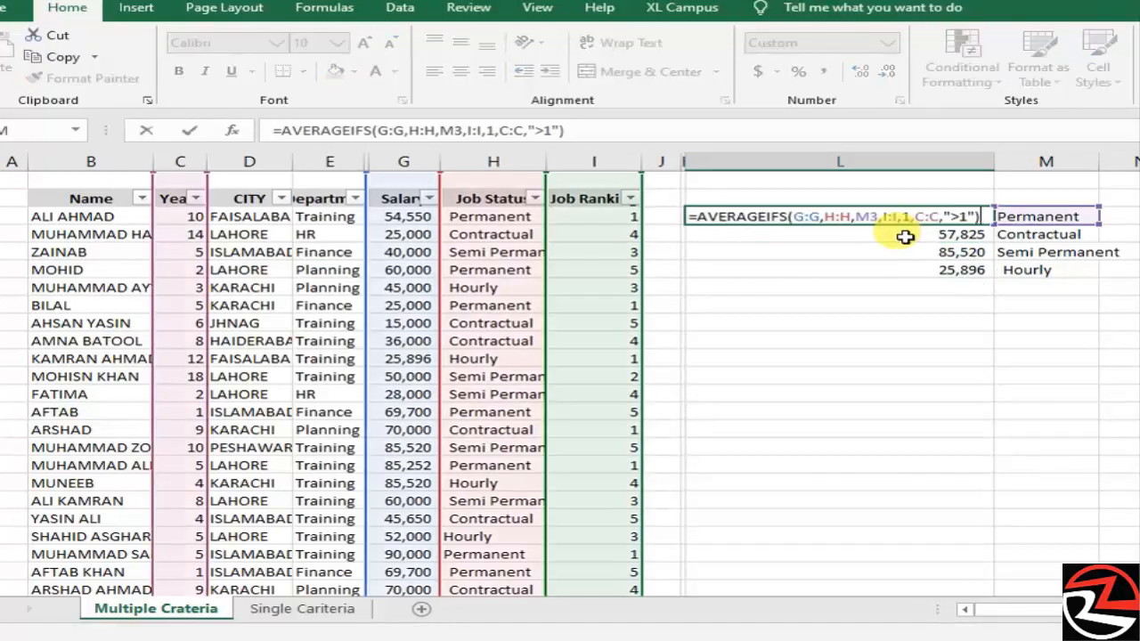
key(Left)
key(Left)
key(Left)
key(Left)
key(Left)
key(Left)
key(Left)
key(Left)
key(Left)
key(Left)
key(Left)
key(Left)
key(Left)
key(Left)
key(Left)
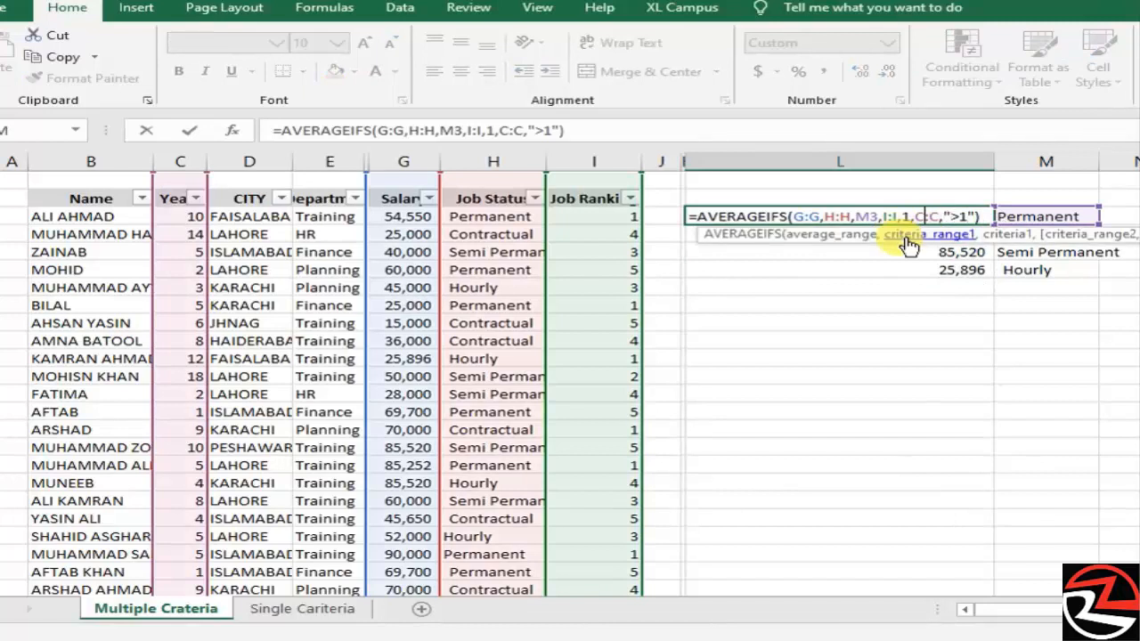
key(Left)
key(Left)
key(Left)
key(Left)
key(Left)
key(Left)
key(Left)
key(Left)
key(Left)
key(Left)
key(Left)
key(Left)
key(Left)
key(Left)
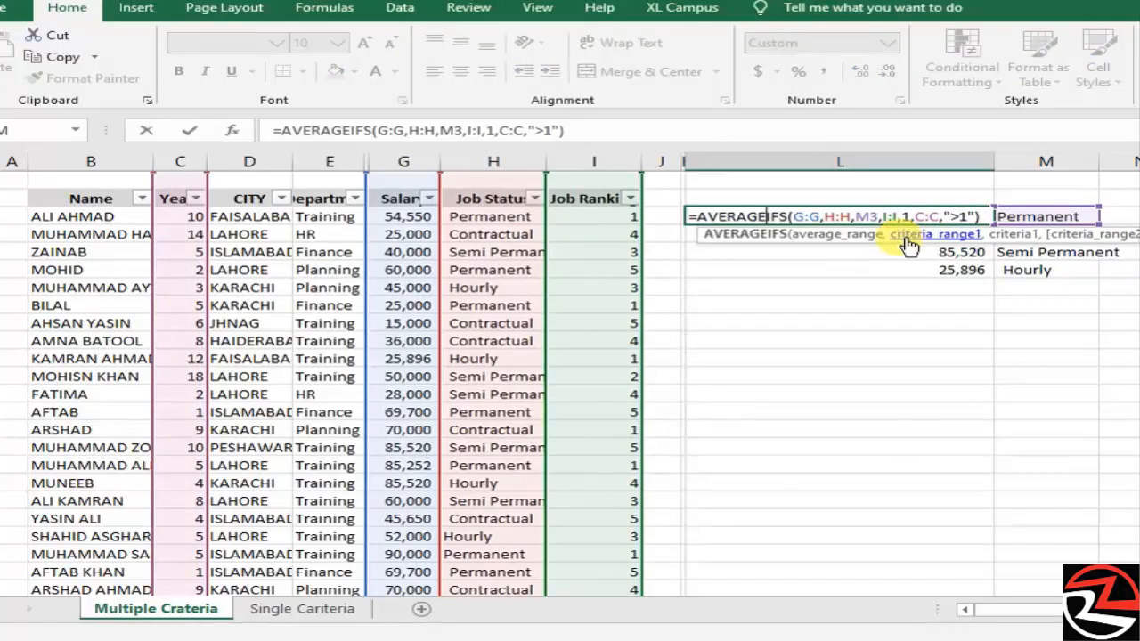
key(BackSpace)
key(BackSpace)
key(BackSpace)
key(BackSpace)
key(BackSpace)
key(BackSpace)
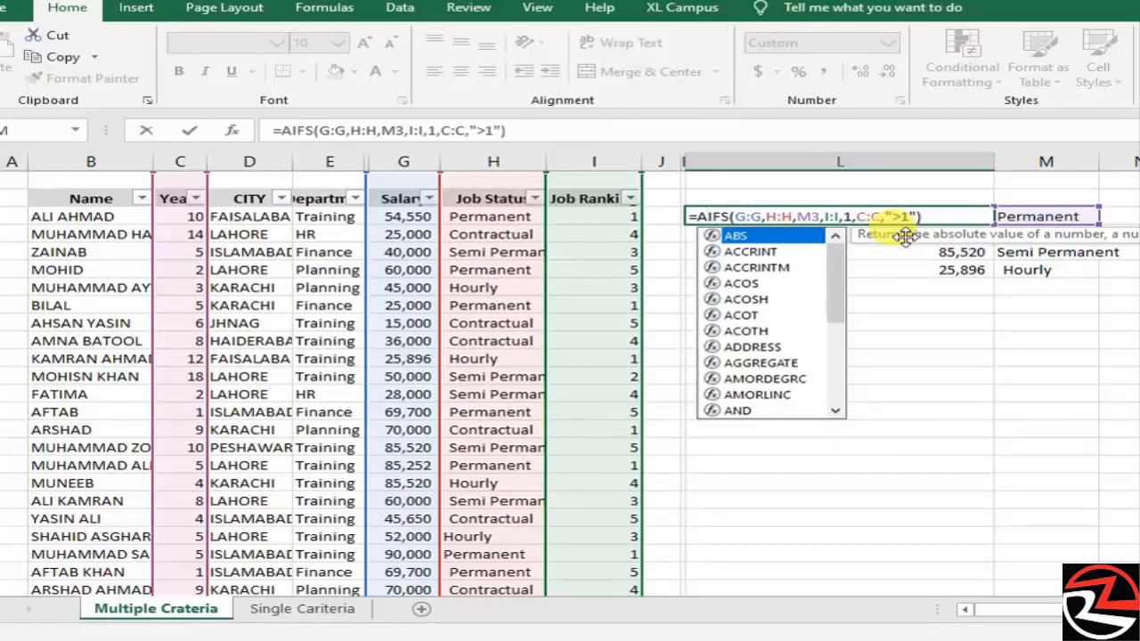
key(BackSpace)
text(su)
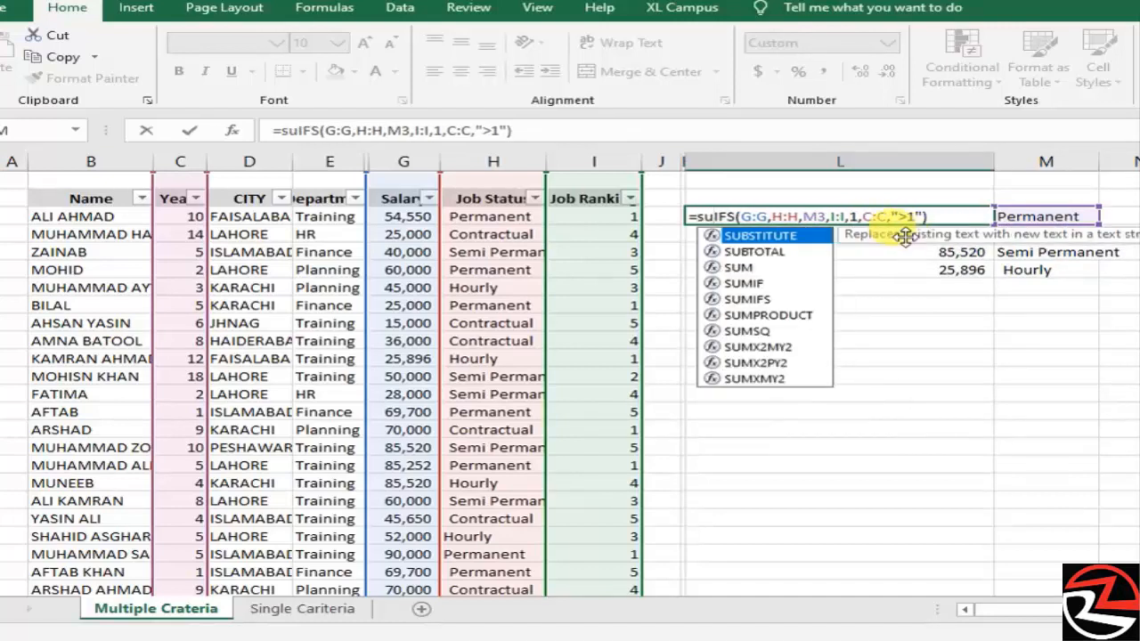
text(m)
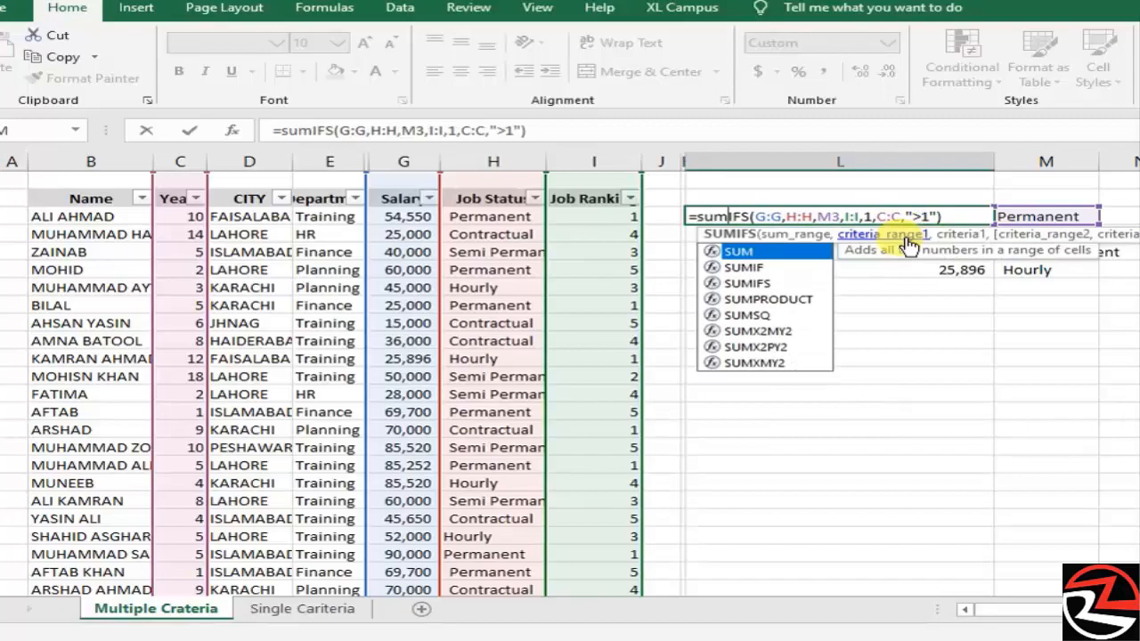
key(Right)
key(Right)
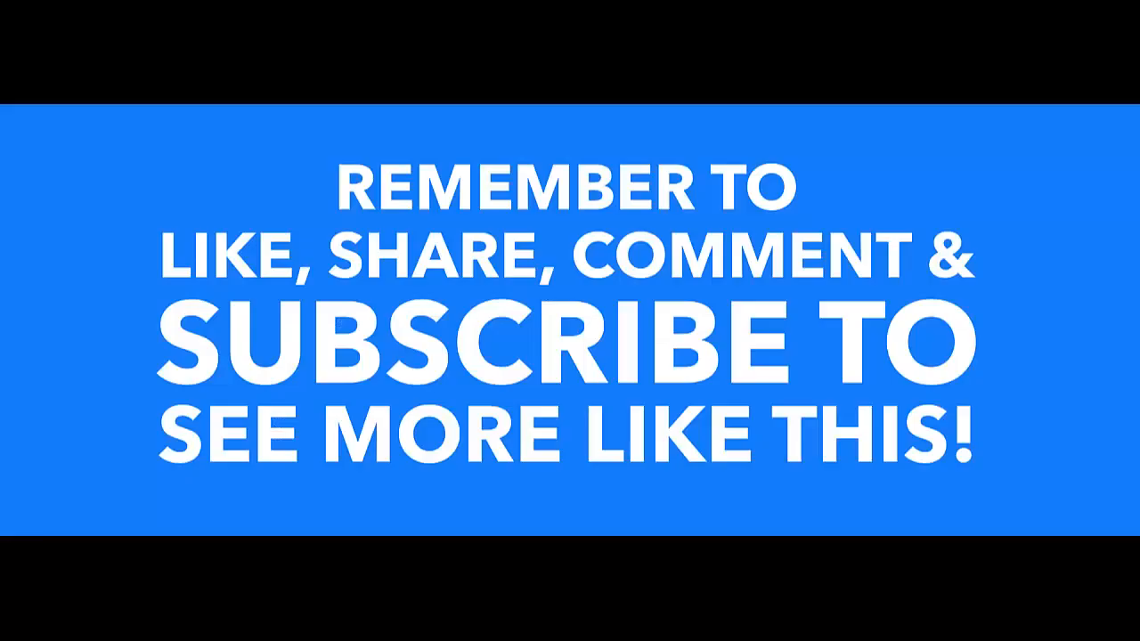